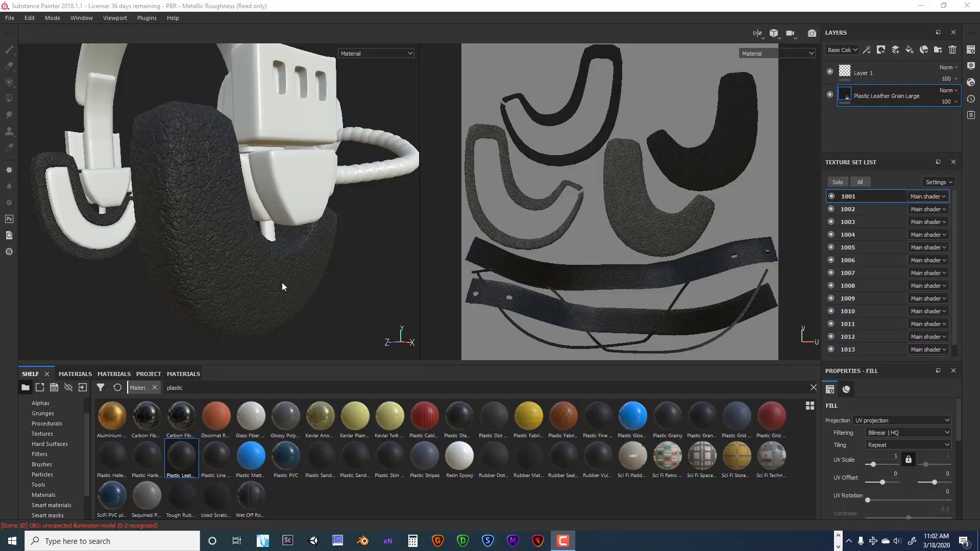
Examine the leather ear cushion from several angles and compare the UV layouts of texture sets 1001 and 1002.
left_click_drag(338, 263, 301, 234, "alt")
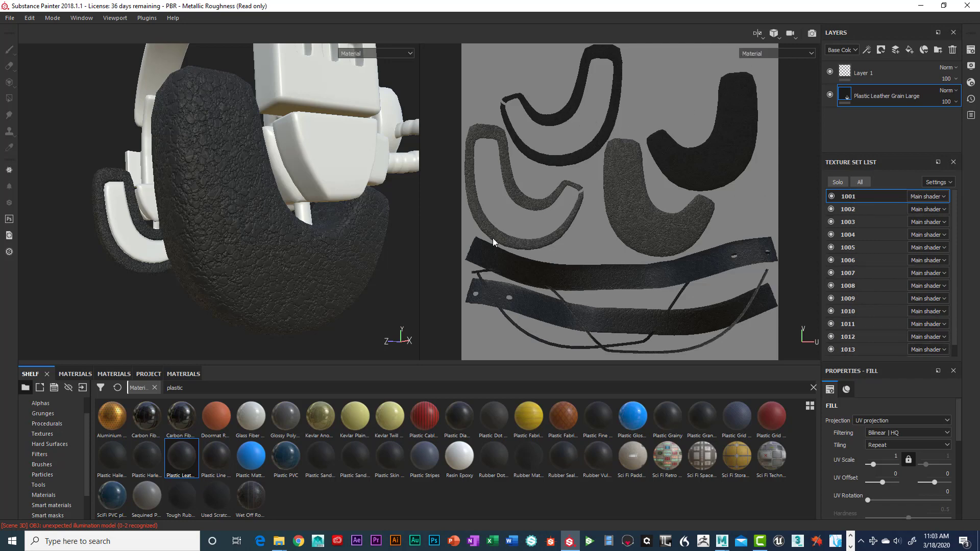
left_click_drag(332, 302, 203, 273, "alt")
middle_click_drag(204, 274, 288, 275, "alt")
left_click_drag(287, 276, 306, 245, "alt")
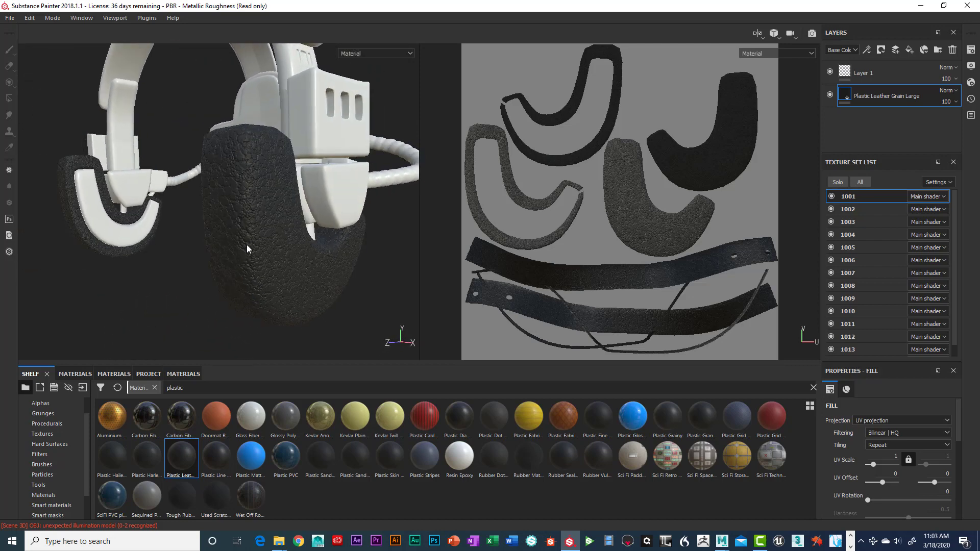
left_click_drag(257, 142, 378, 222, "alt")
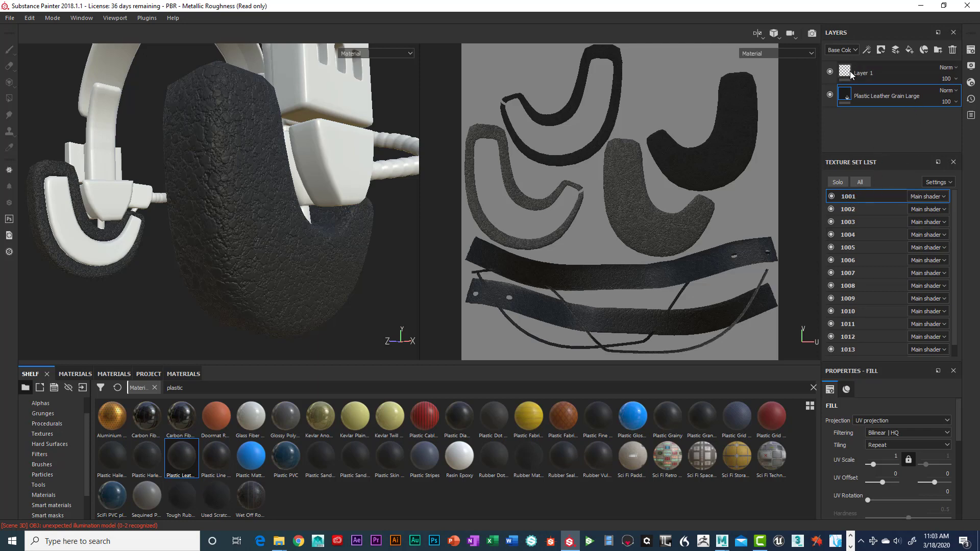
left_click(863, 209)
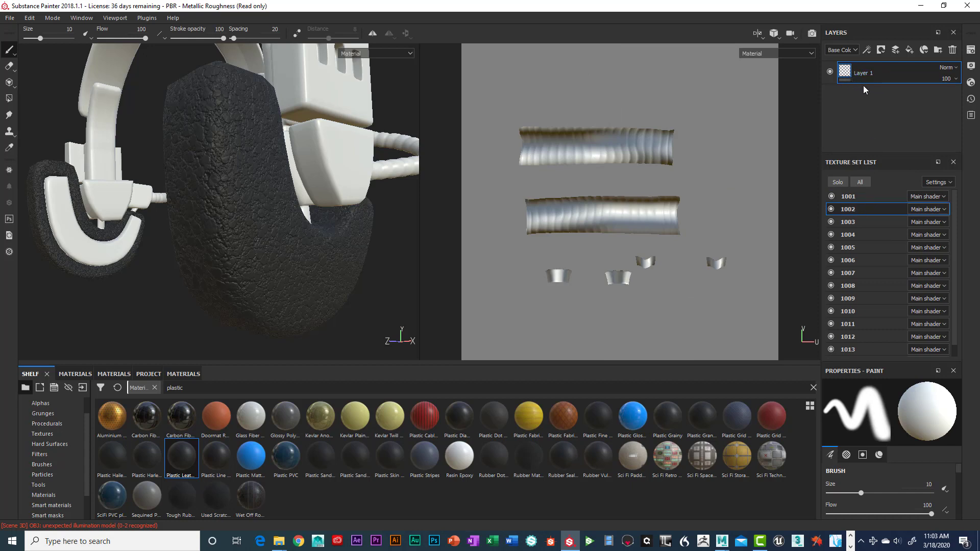
left_click(848, 197)
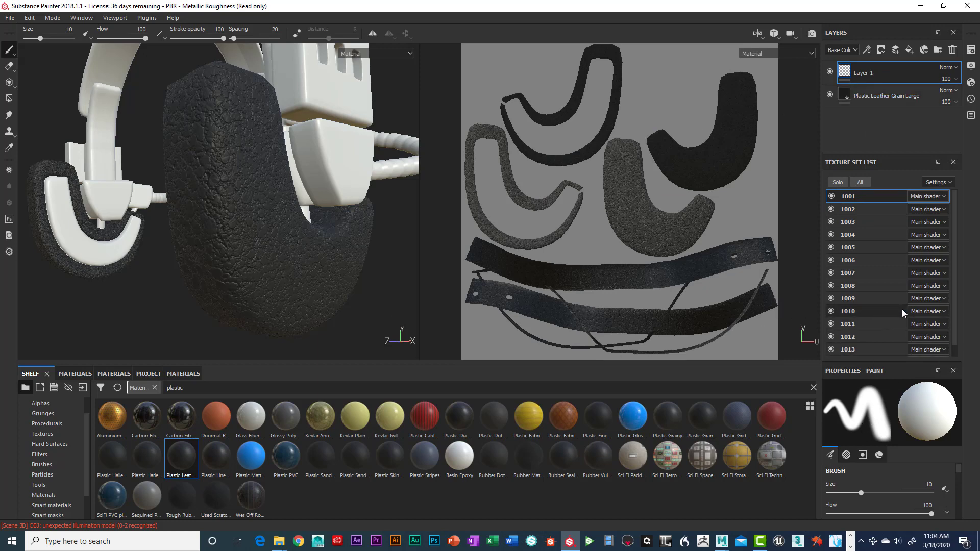
Dock the Texture Set List beside the layer stack and widen the panel area so the full set names fit.
scroll(900, 326, "down", 1)
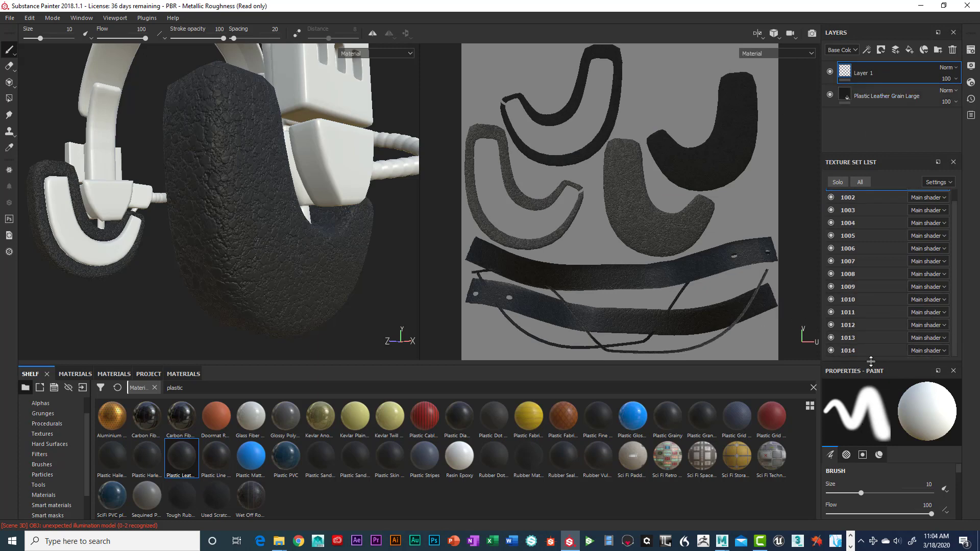
mouse_move(871, 363)
left_mouse_down()
mouse_move(870, 133)
mouse_move(873, 220)
mouse_move(872, 176)
left_mouse_up()
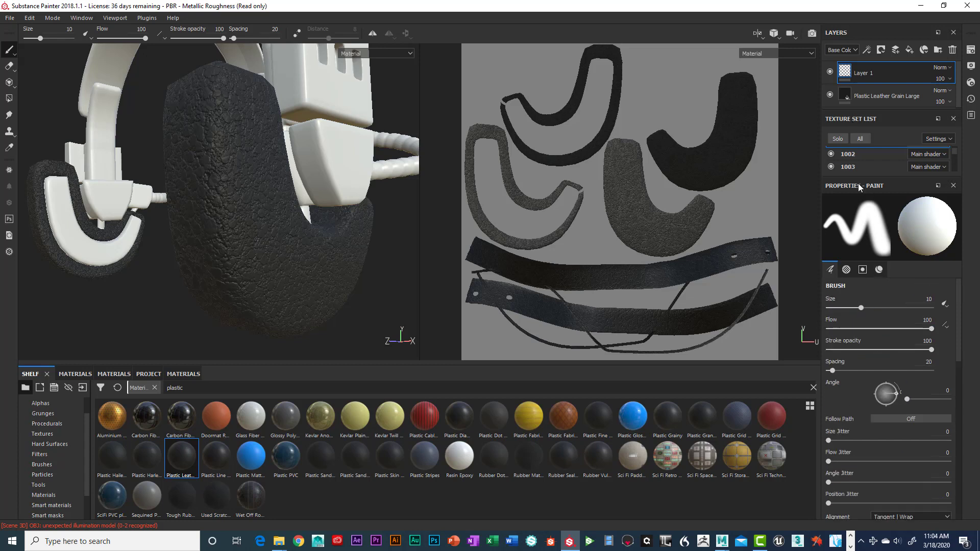
mouse_move(865, 188)
left_mouse_down()
mouse_move(869, 344)
mouse_move(861, 329)
left_mouse_up()
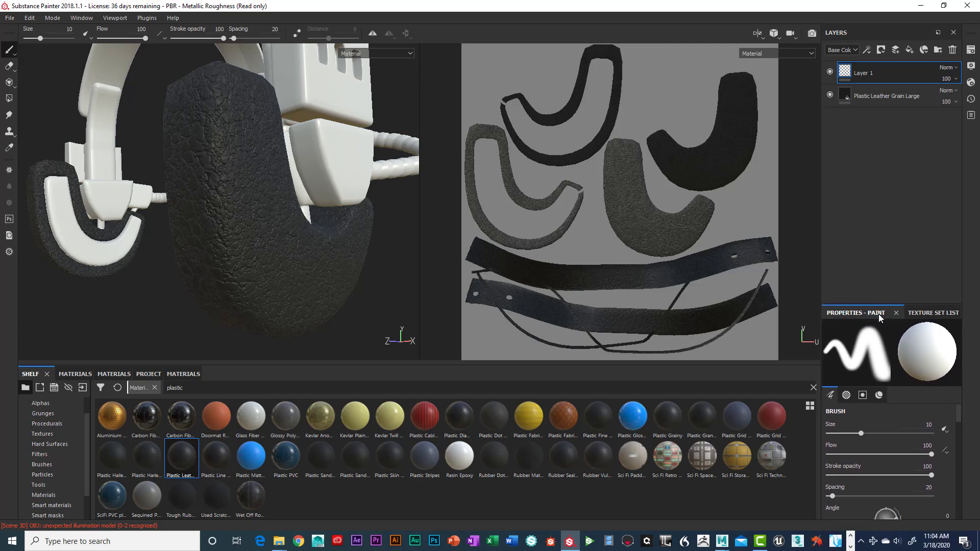
left_click(919, 312)
mouse_move(908, 312)
left_mouse_down()
mouse_move(901, 164)
mouse_move(829, 168)
left_mouse_up()
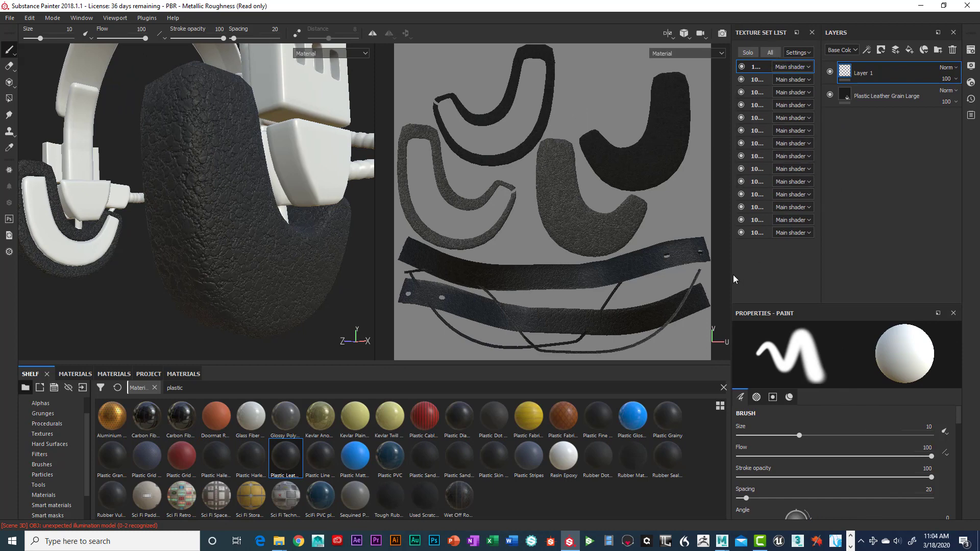
left_click_drag(726, 274, 668, 271)
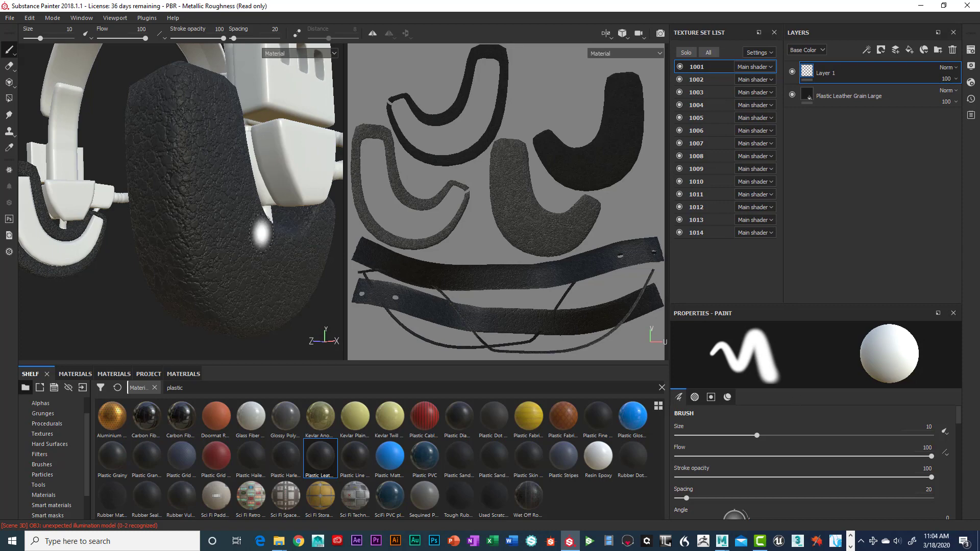
Select the Plastic Leather Grain Large layer for editing, narrow the panel area, and review the layer's material parameters.
left_click(829, 96)
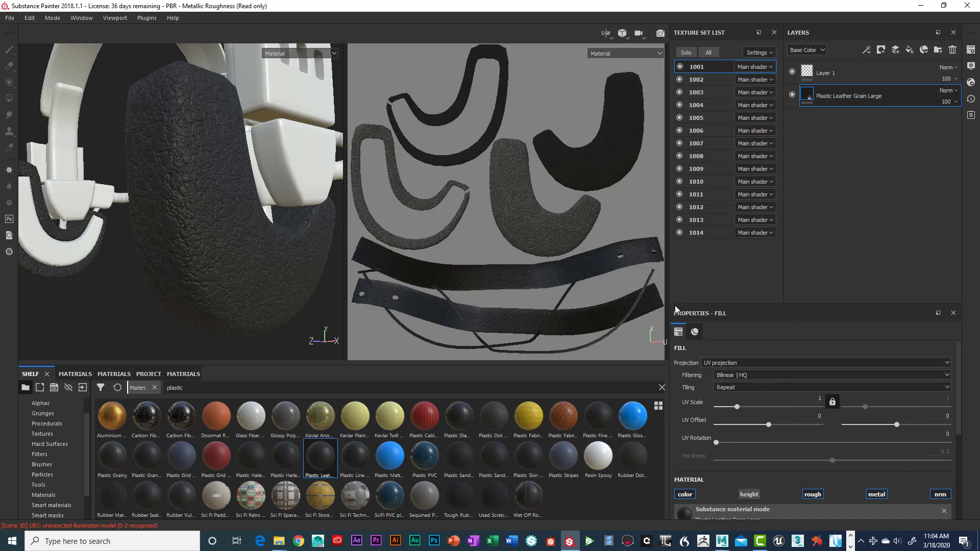
left_click_drag(677, 296, 790, 297)
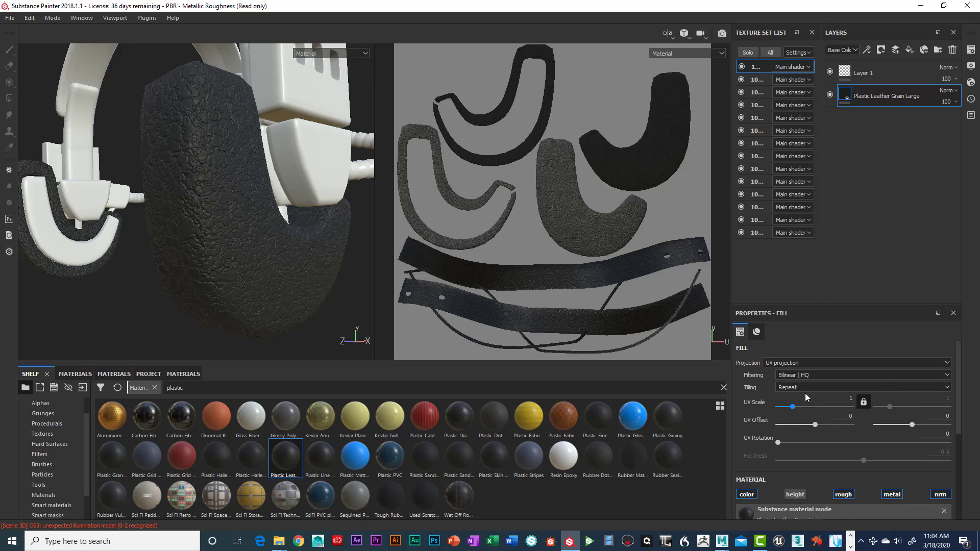
left_click(754, 333)
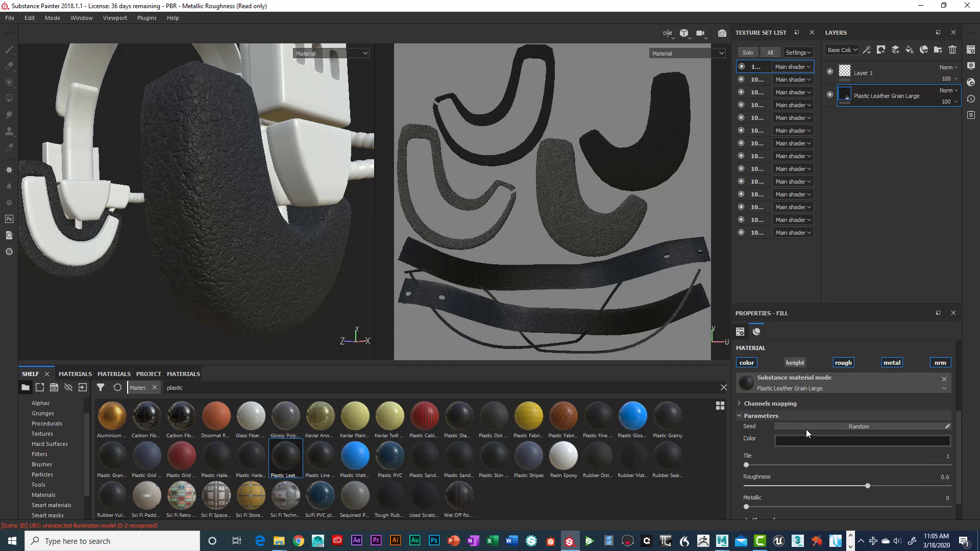
left_click(740, 332)
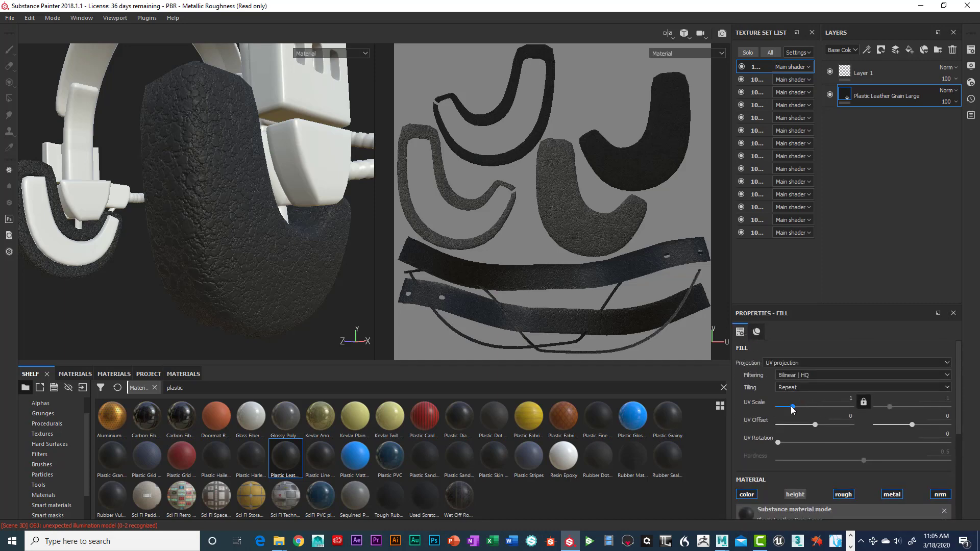
Set the leather fill's UV scale to 2.05 and check the grain on the ear cushion.
left_click_drag(791, 406, 799, 412)
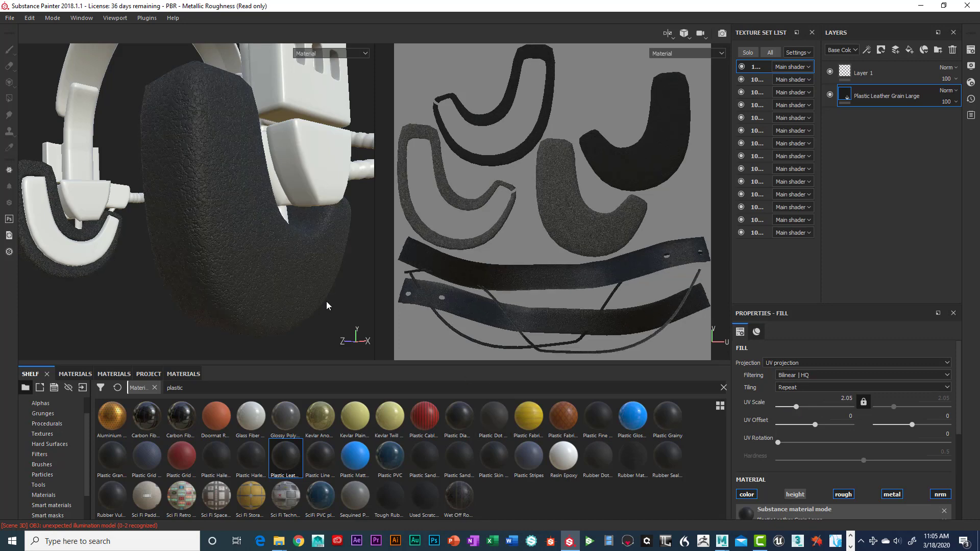
left_click_drag(239, 262, 269, 274, "alt")
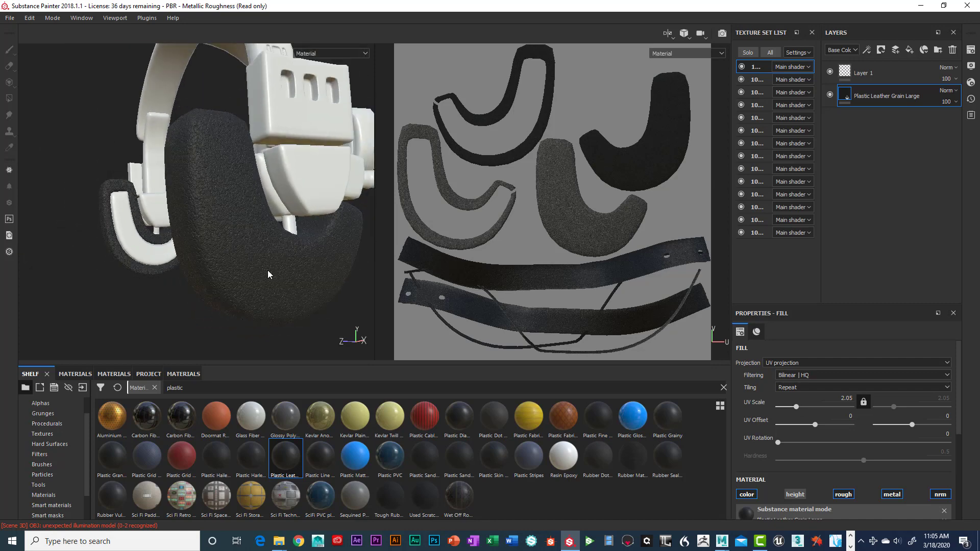
scroll(269, 276, "up", 3)
scroll(283, 278, "down", 5)
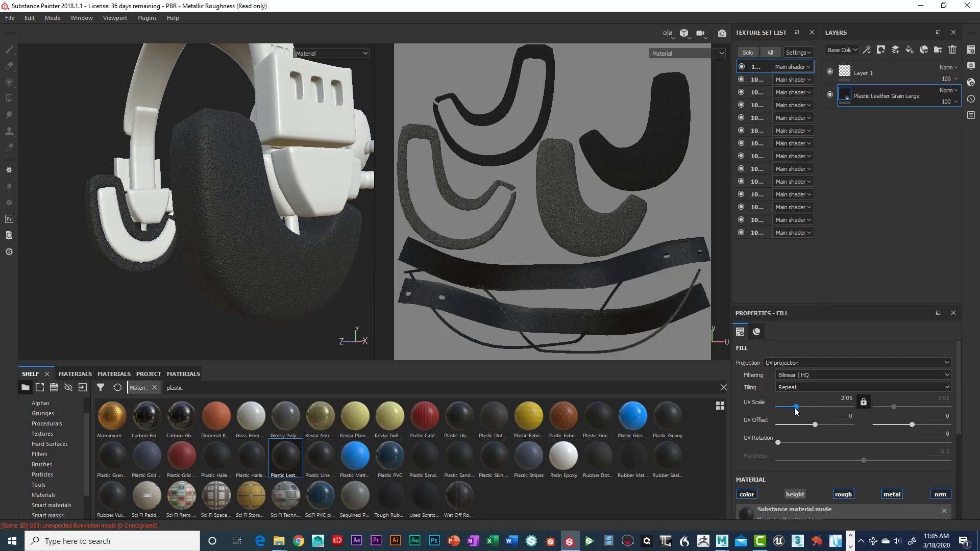
Raise the leather fill's UV scale to 3.49 and check the grain up close and on the whole headset.
left_click_drag(795, 408, 799, 412)
scroll(332, 298, "down", 3)
scroll(329, 300, "up", 8)
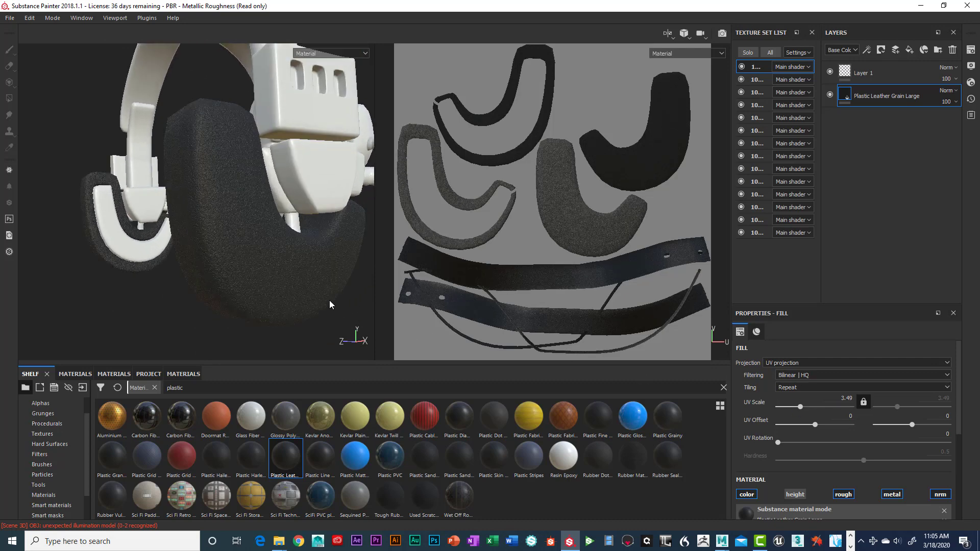
scroll(324, 299, "down", 6)
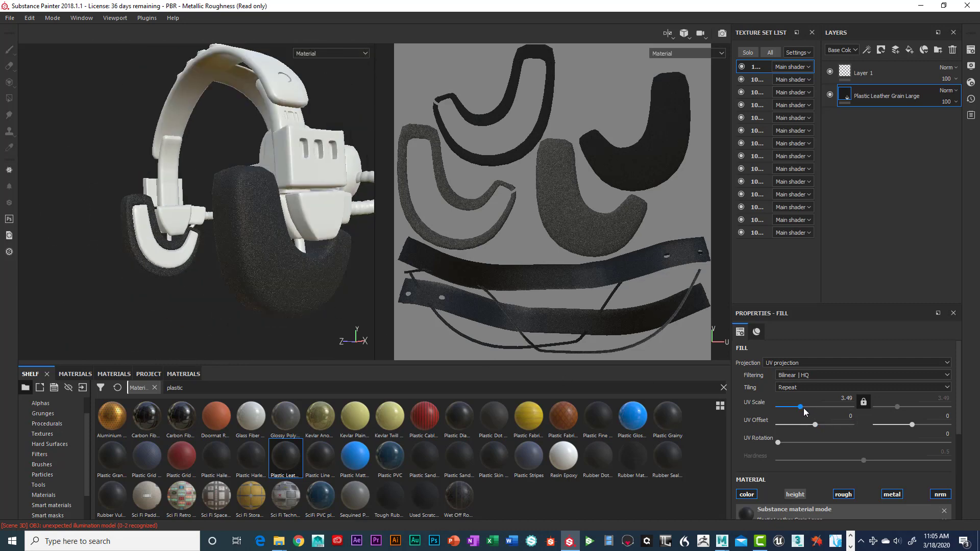
Increase the leather fill's UV scale to 7.29 and inspect the finer grain on the cushion from near and far.
left_click_drag(802, 406, 791, 403)
scroll(319, 296, "up", 6)
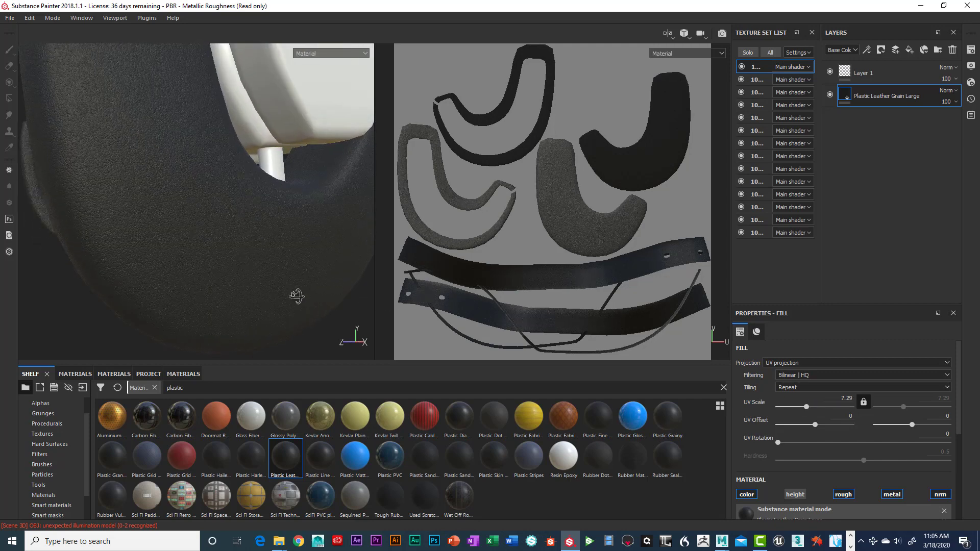
left_click_drag(297, 296, 260, 274, "alt")
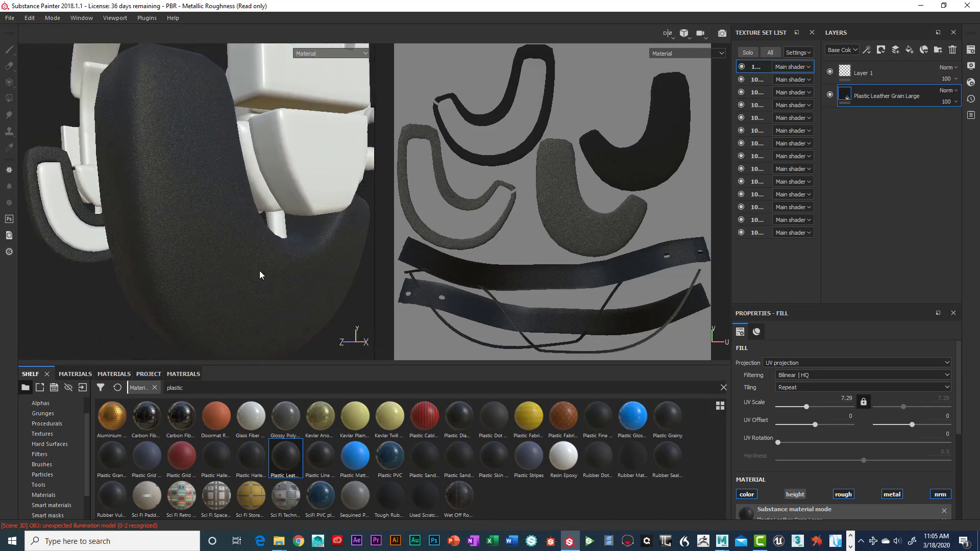
scroll(259, 275, "up", 5)
middle_click_drag(259, 271, 311, 278)
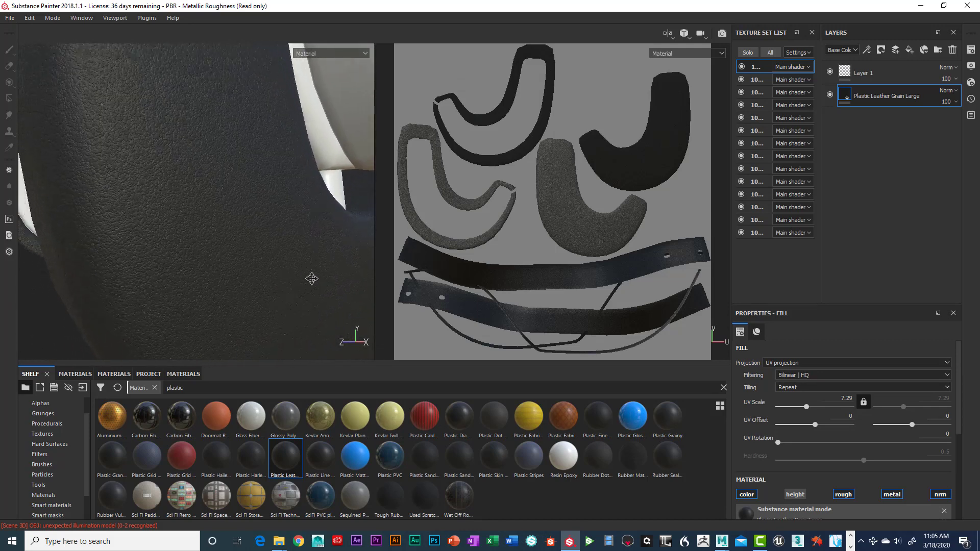
scroll(288, 283, "down", 5)
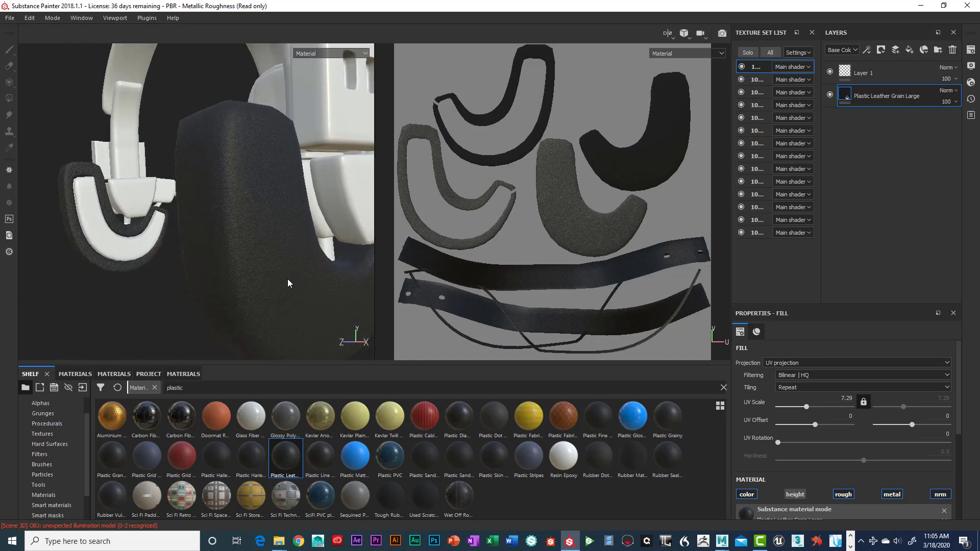
scroll(287, 283, "down", 5)
left_click_drag(287, 283, 252, 268, "alt")
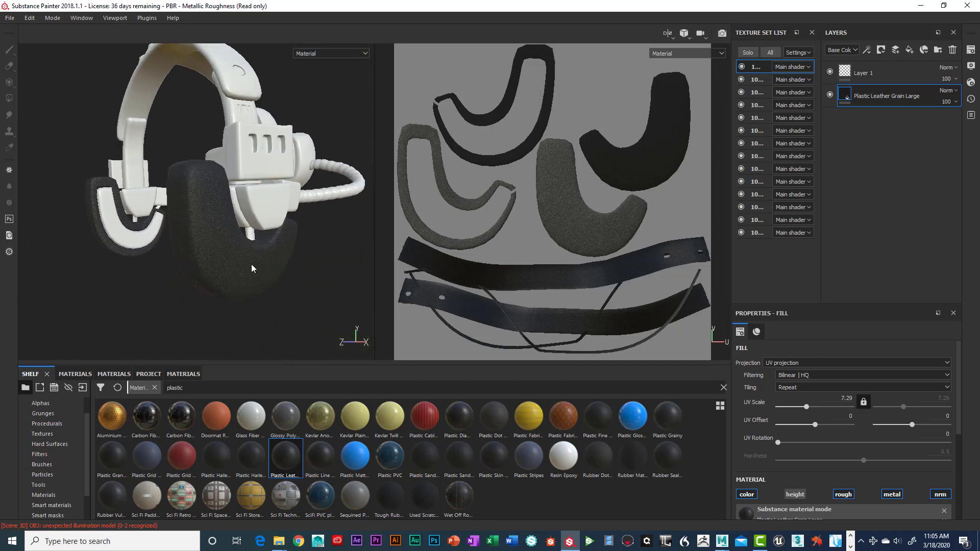
scroll(259, 267, "down", 5)
scroll(253, 270, "up", 10)
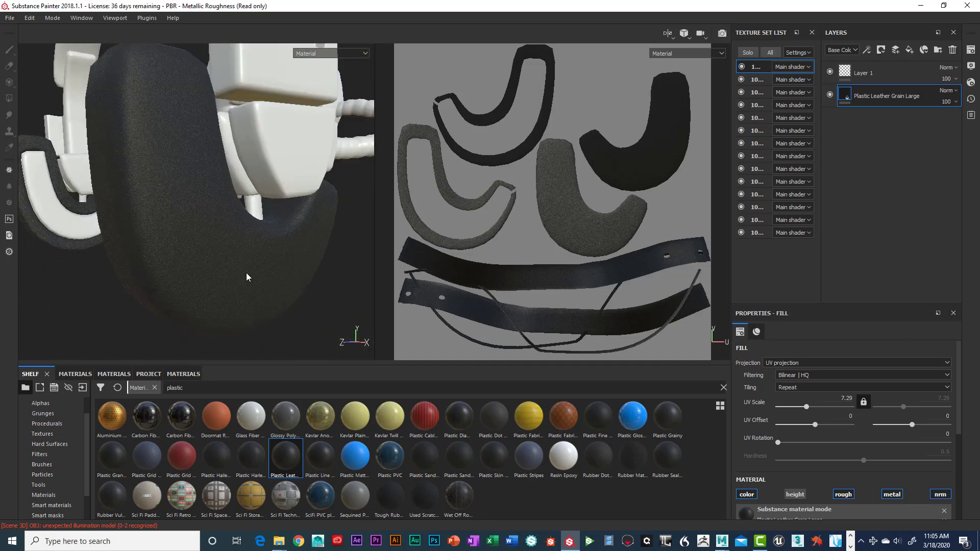
scroll(246, 277, "up", 5)
middle_click_drag(241, 274, 275, 250, "alt")
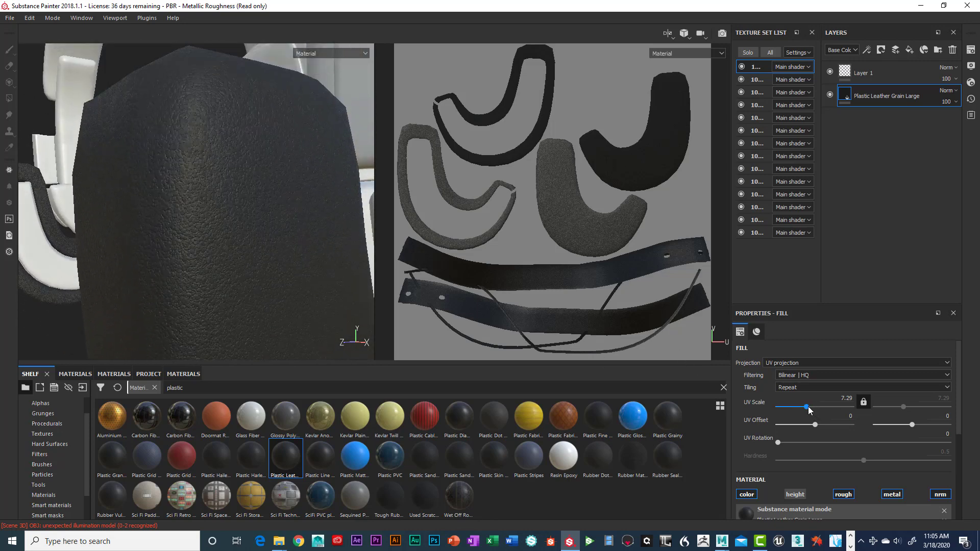
Set the leather fill's UV scale to 10.95 and inspect the cushion surface close up and at full headset view.
left_click_drag(809, 410, 811, 411)
left_click_drag(280, 277, 240, 284, "alt")
scroll(240, 284, "up", 10)
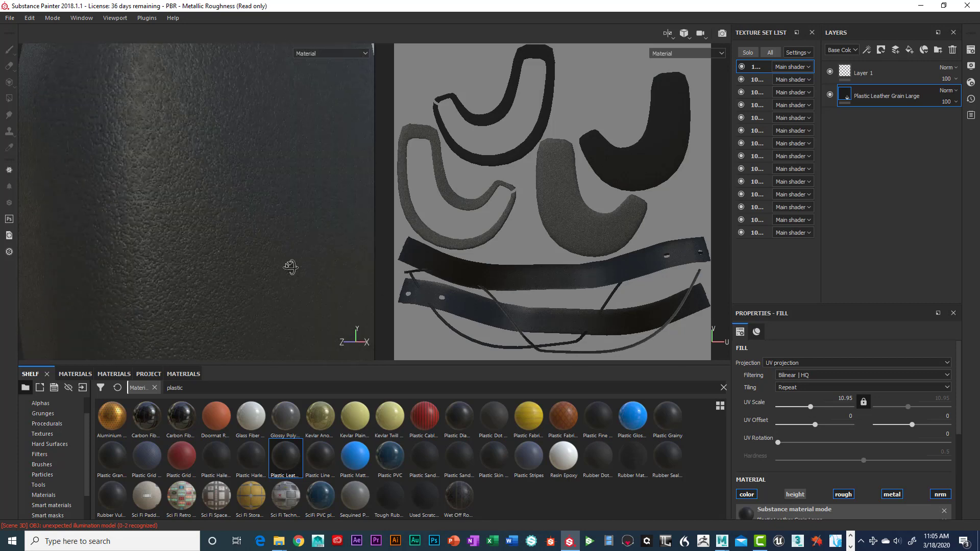
scroll(270, 277, "down", 10)
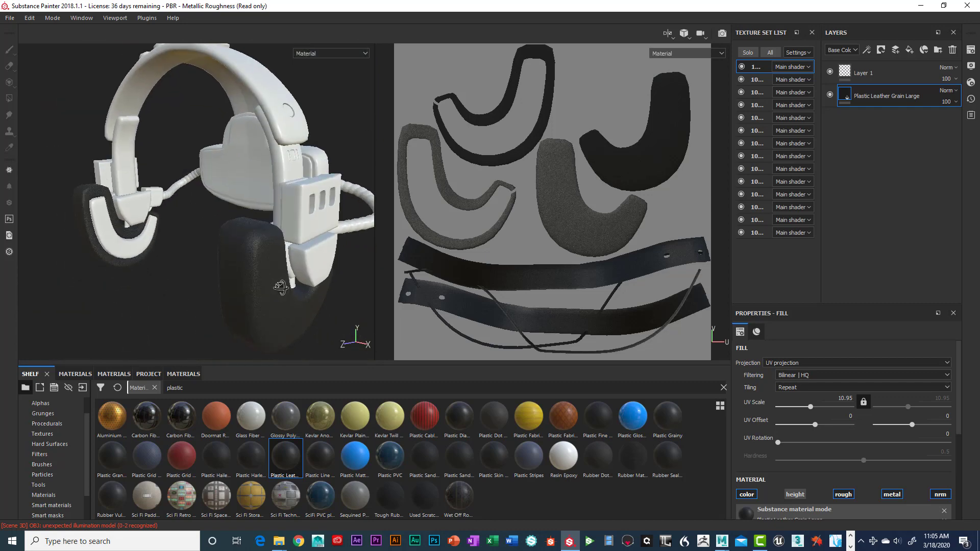
middle_click_drag(262, 278, 253, 223, "alt")
left_click_drag(252, 223, 234, 243, "alt")
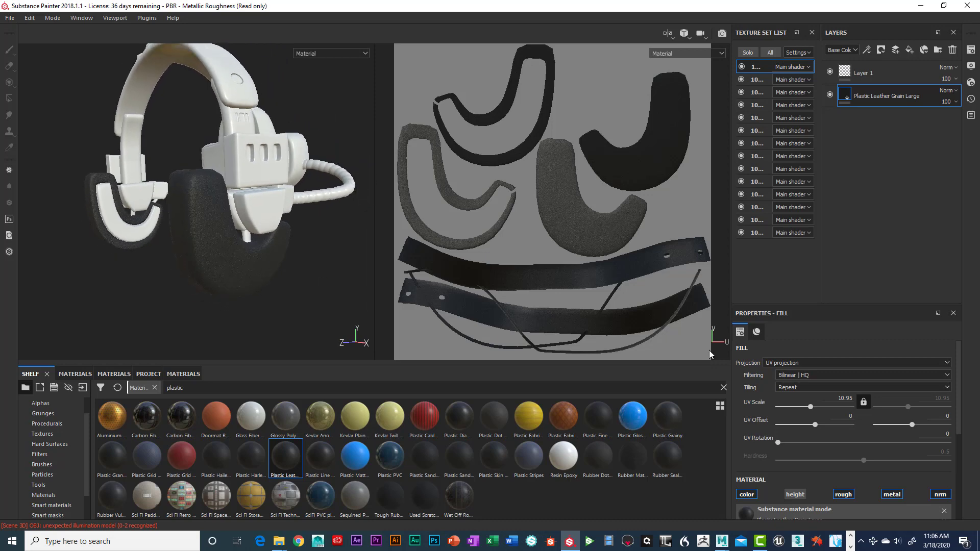
Reset the leather fill's UV scale to 1 after a closer look at the cushion.
scroll(221, 252, "up", 8)
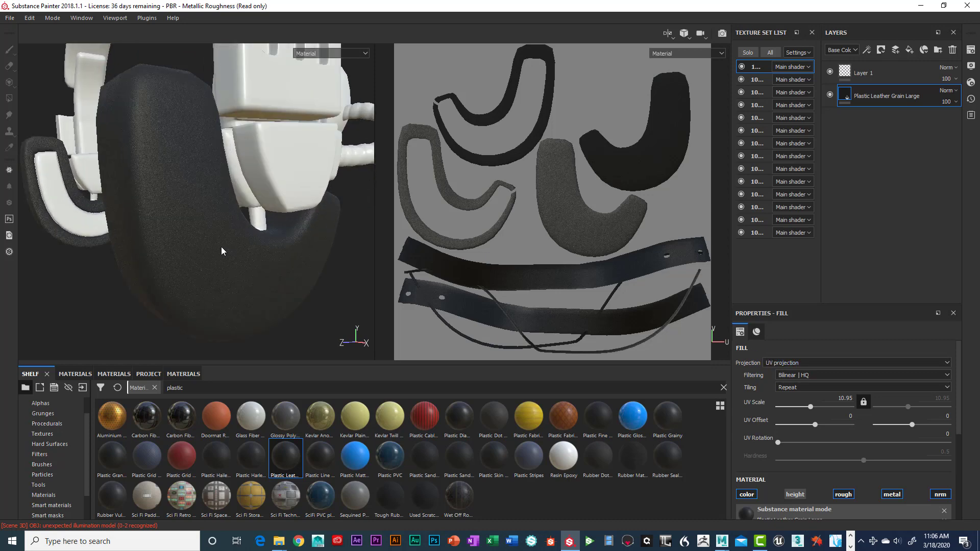
mouse_move(255, 273)
left_mouse_down("alt")
mouse_move(271, 300)
mouse_move(245, 263)
left_mouse_up("alt")
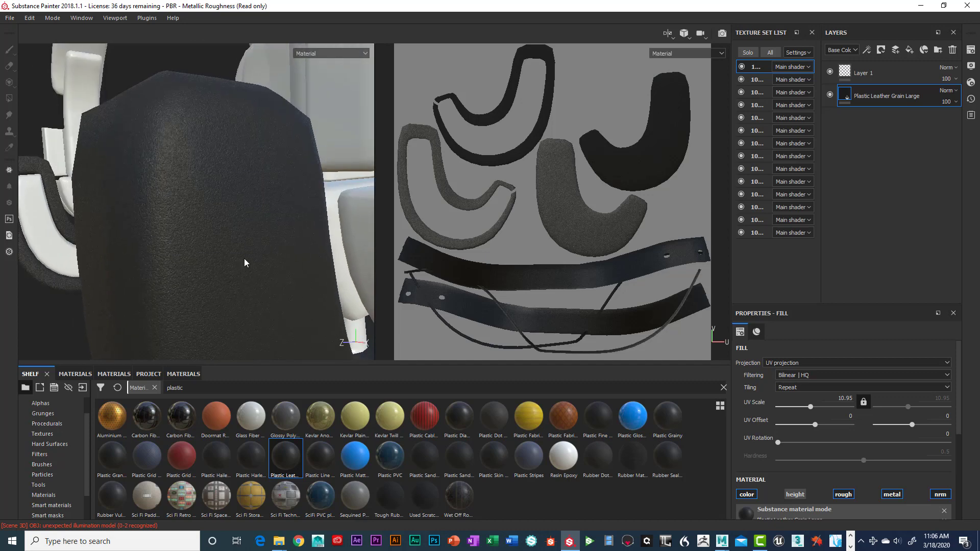
left_click(847, 399)
key("Return")
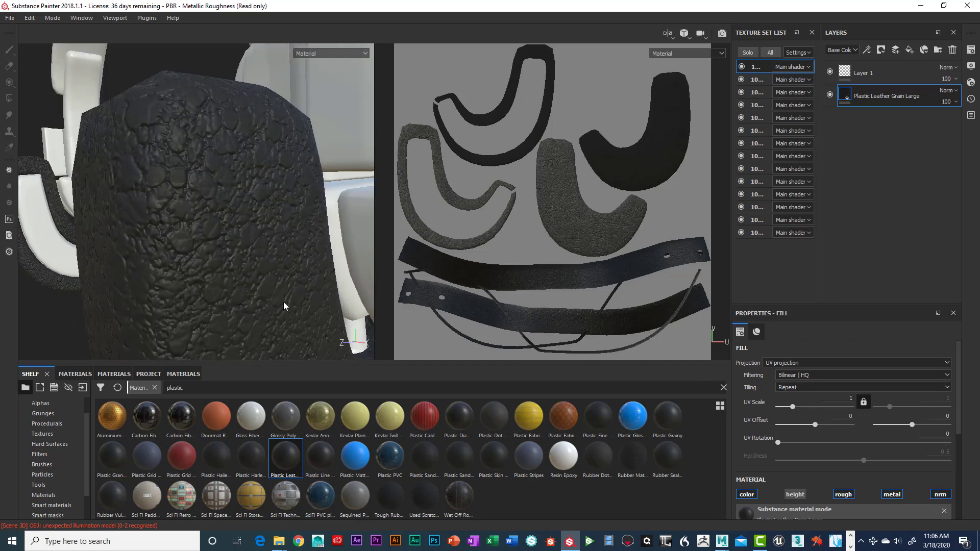
Try shifting the leather fill's UV offset on the ear cushion, ending at 0.3 horizontally and 0.07 vertically.
left_click_drag(260, 299, 225, 306, "alt")
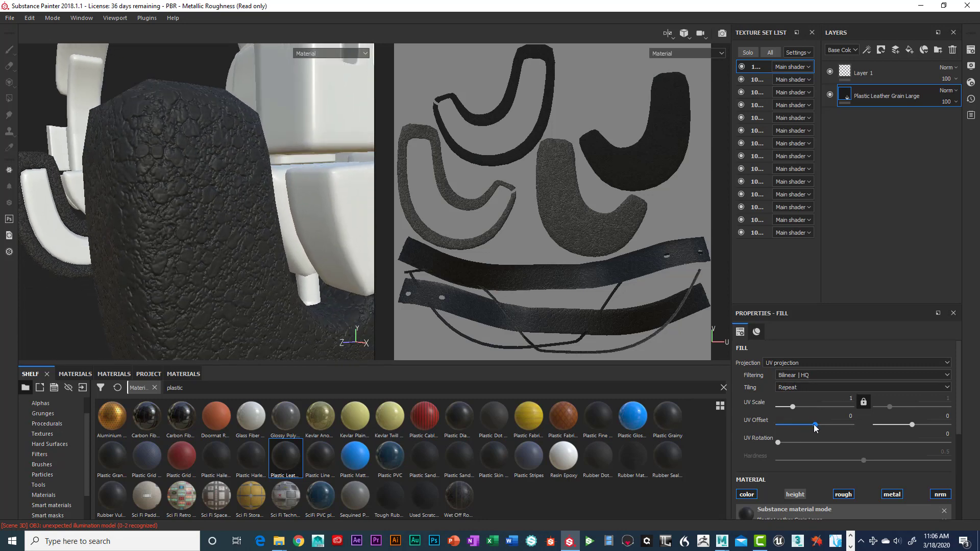
left_click_drag(815, 428, 818, 419)
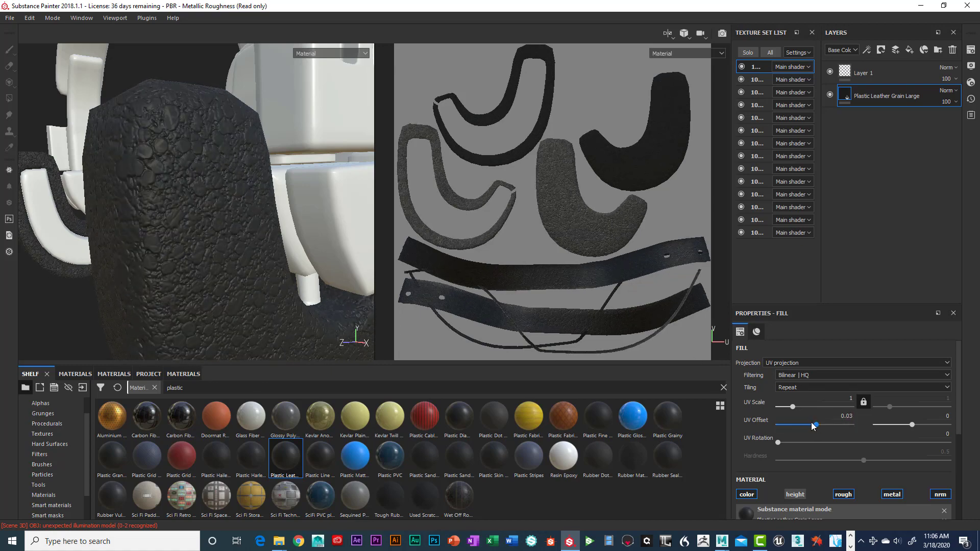
left_click_drag(811, 422, 818, 423)
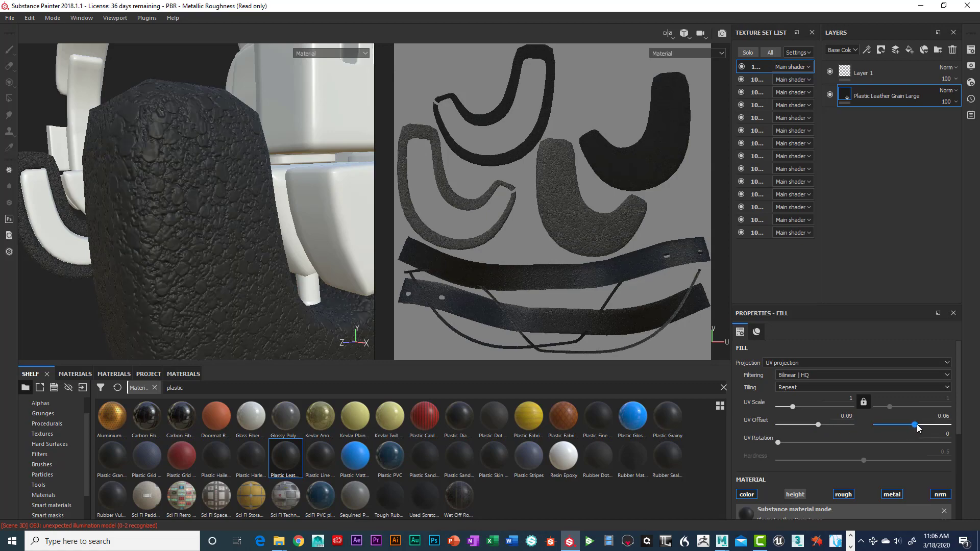
left_click_drag(910, 425, 906, 424)
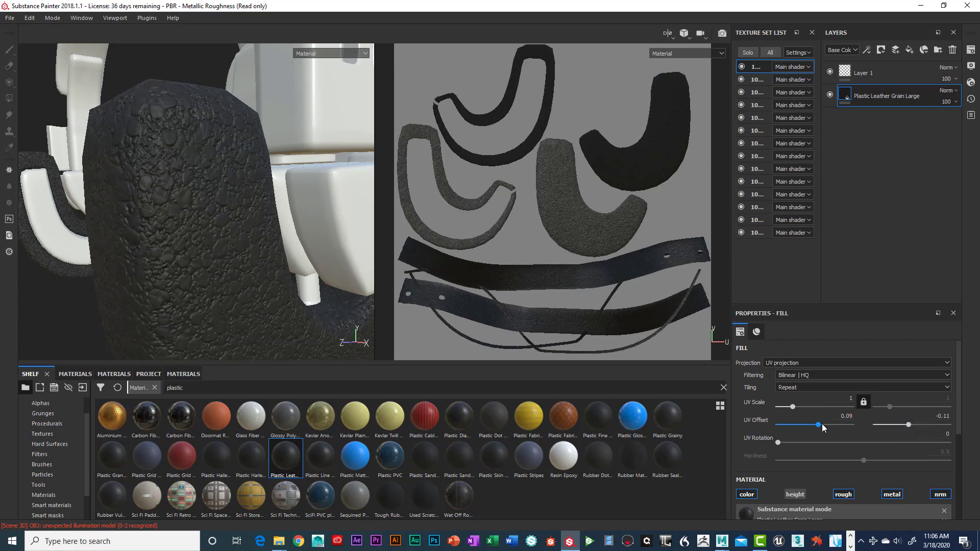
mouse_move(818, 424)
left_mouse_down()
mouse_move(835, 425)
mouse_move(825, 423)
left_mouse_up()
left_click_drag(911, 428, 916, 427)
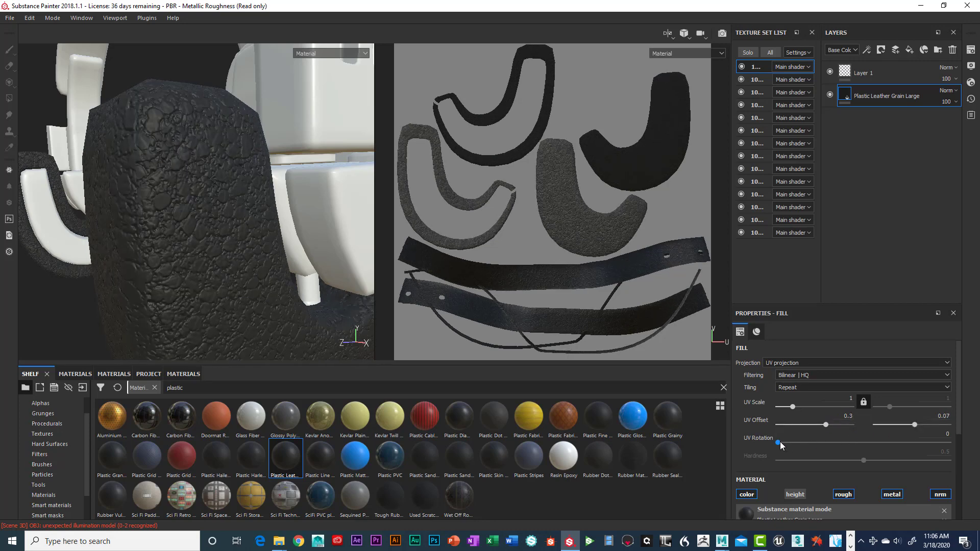
Reset the leather fill's horizontal UV offset to 0 and set its vertical UV offset to 0.9.
mouse_move(779, 442)
left_mouse_down()
mouse_move(826, 439)
mouse_move(774, 442)
left_mouse_up()
left_click(848, 416)
type("0")
key("Return")
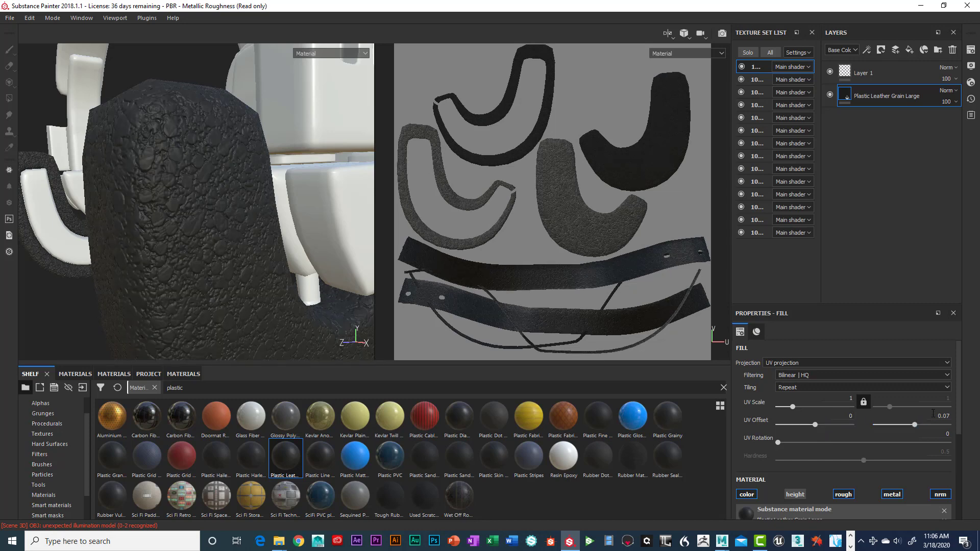
left_click_drag(914, 425, 945, 423)
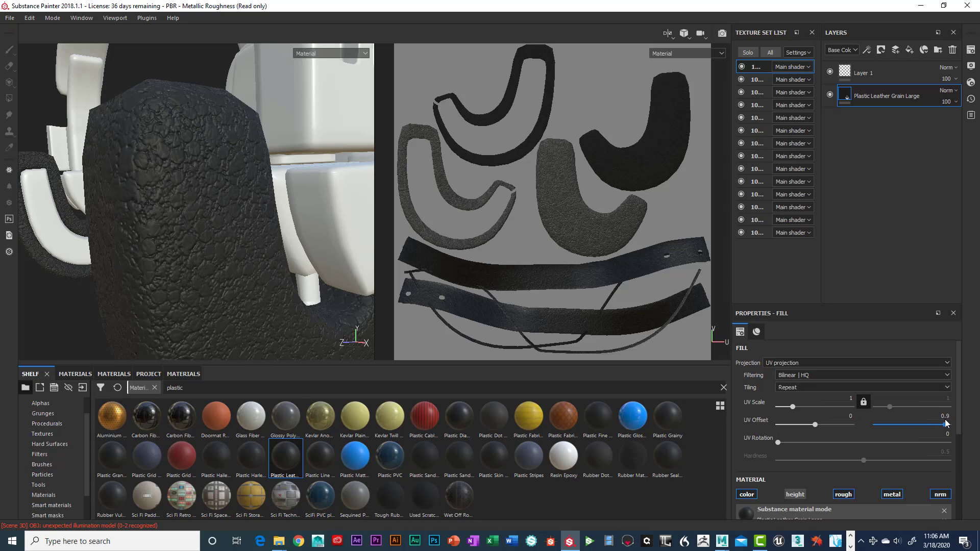
Try the leather material's Tile parameter at 2 and 3, and return it to 1.
scroll(814, 444, "down", 1)
scroll(822, 446, "down", 1)
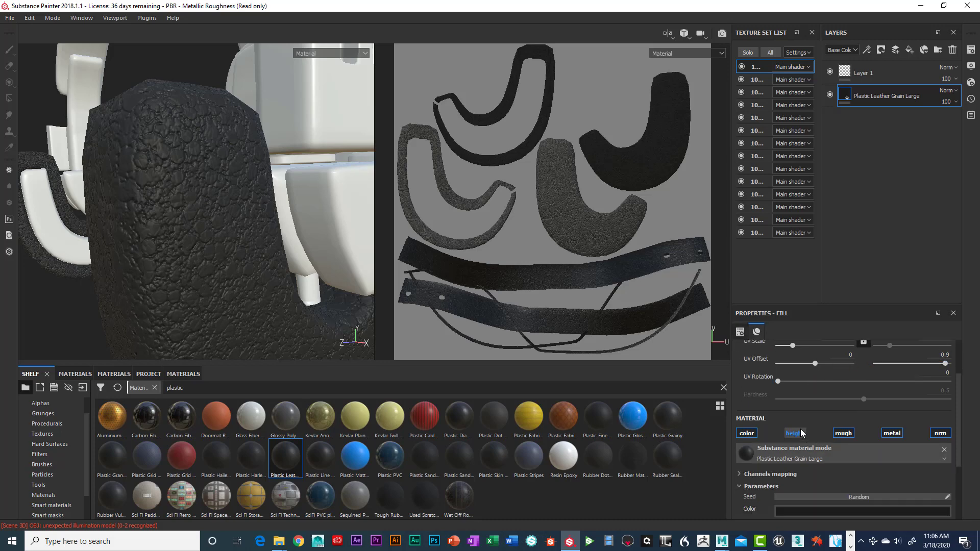
scroll(773, 417, "down", 1)
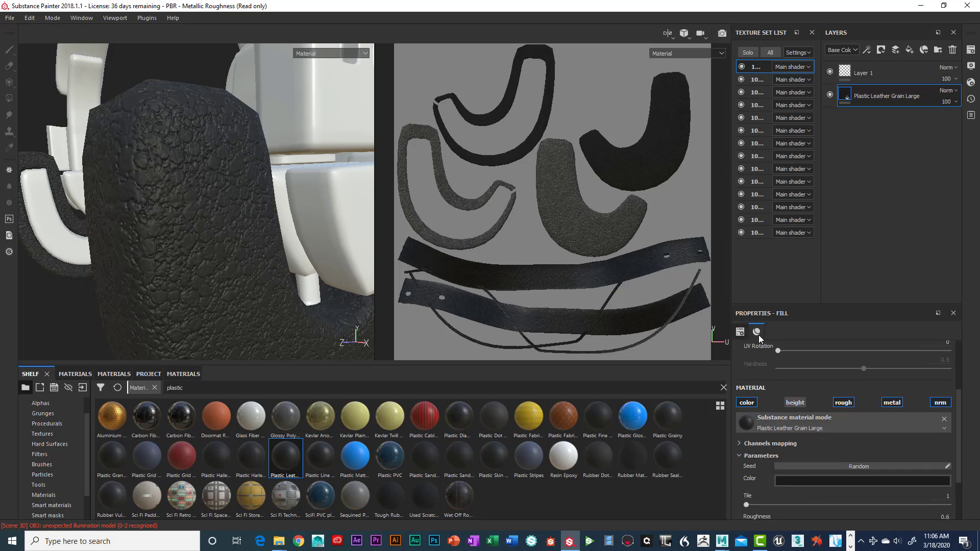
left_click(740, 333)
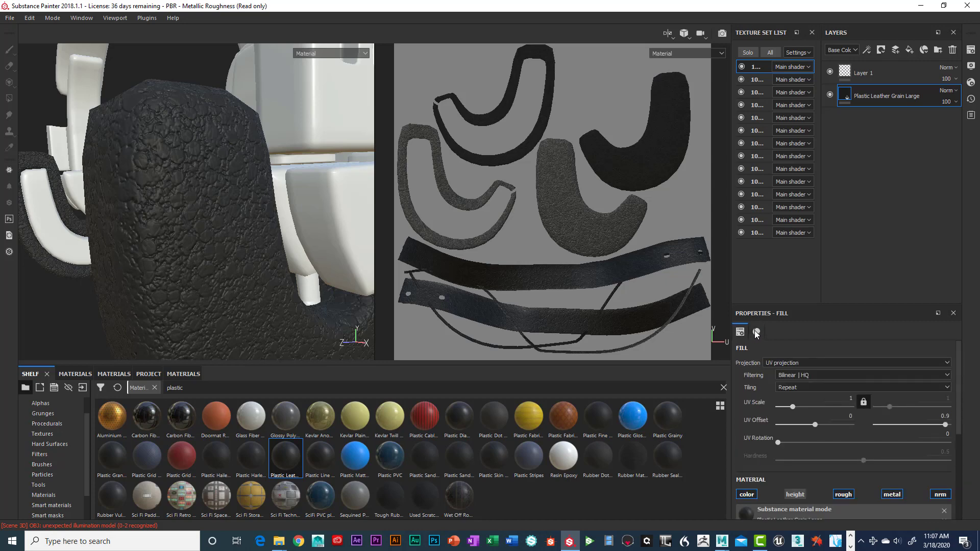
left_click(756, 333)
left_click(741, 331)
scroll(818, 396, "down", 5)
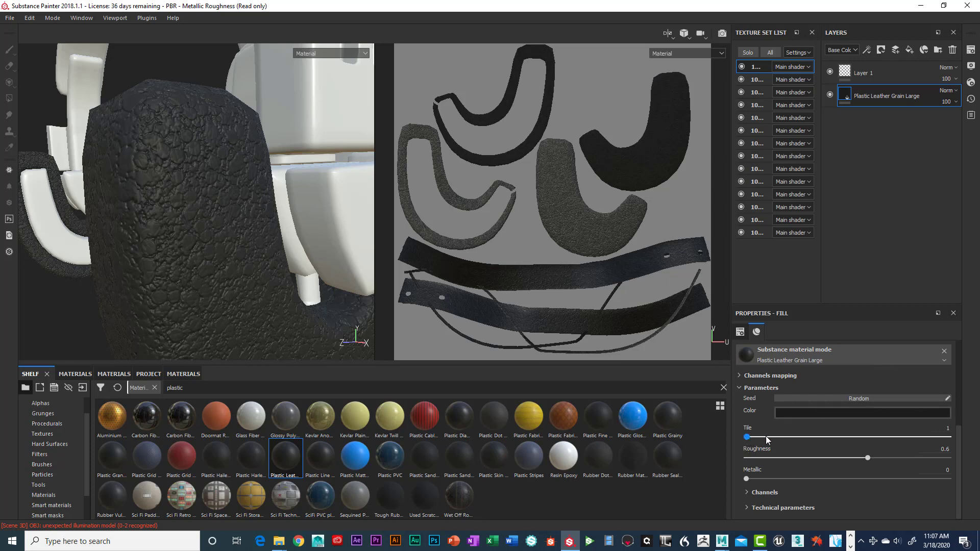
left_click_drag(766, 436, 850, 437)
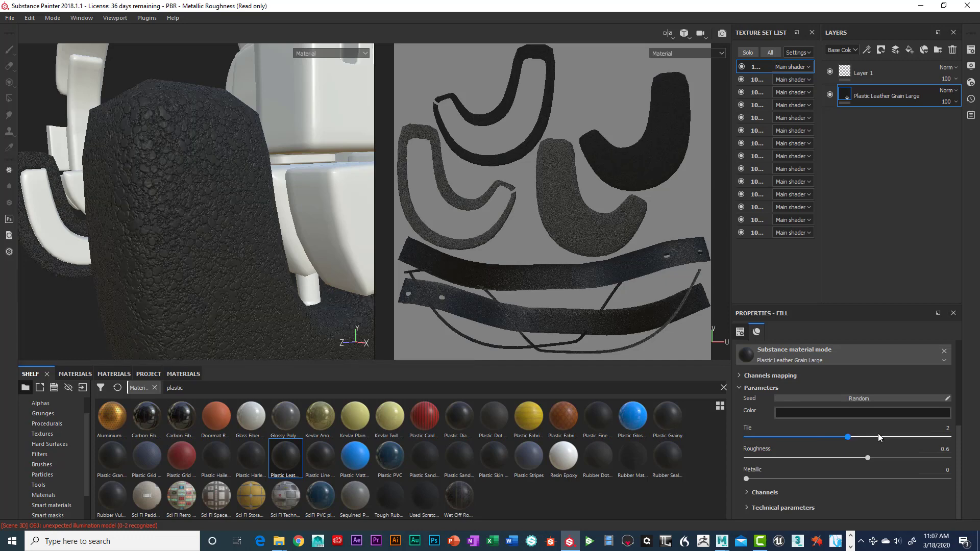
left_click_drag(848, 436, 914, 437)
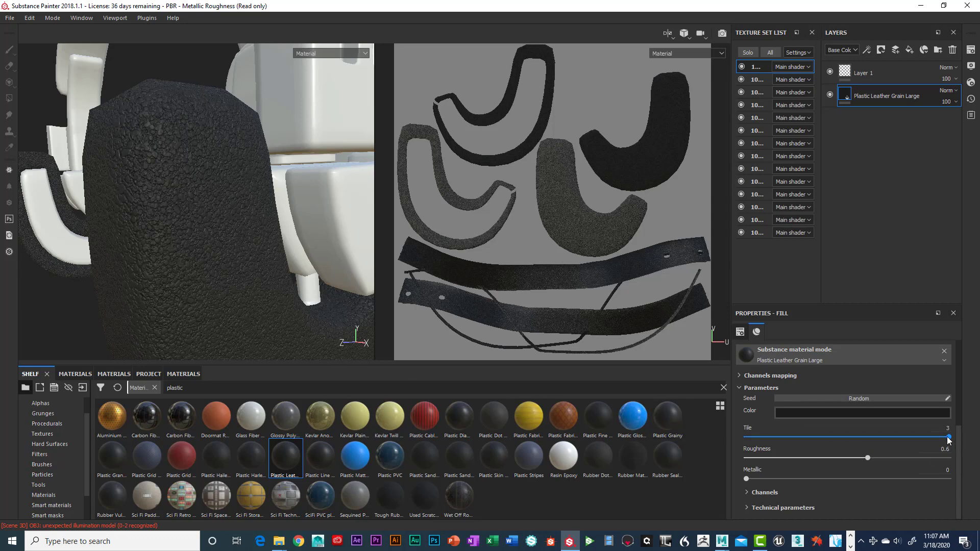
left_click_drag(923, 437, 747, 438)
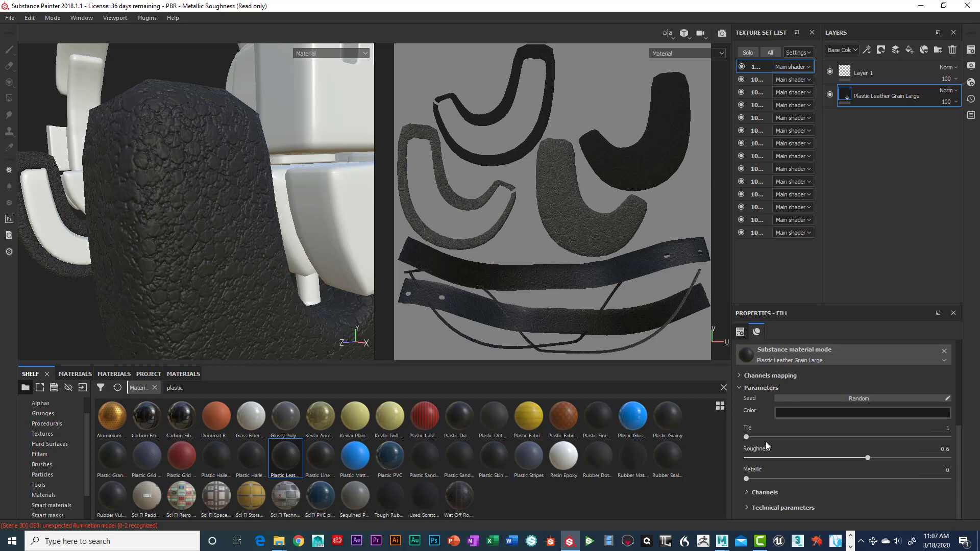
mouse_move(746, 437)
left_mouse_down()
mouse_move(942, 429)
mouse_move(729, 438)
left_mouse_up()
Raise the leather material's Metallic value to 1, check the cushion from another angle, and view the Metallic channel alone.
left_click_drag(747, 479, 946, 480)
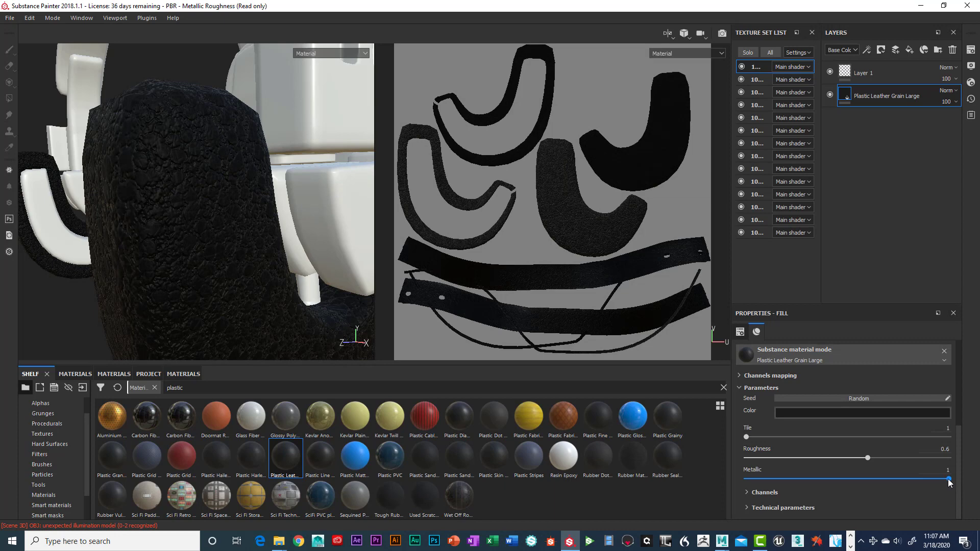
left_click_drag(307, 271, 132, 189, "alt")
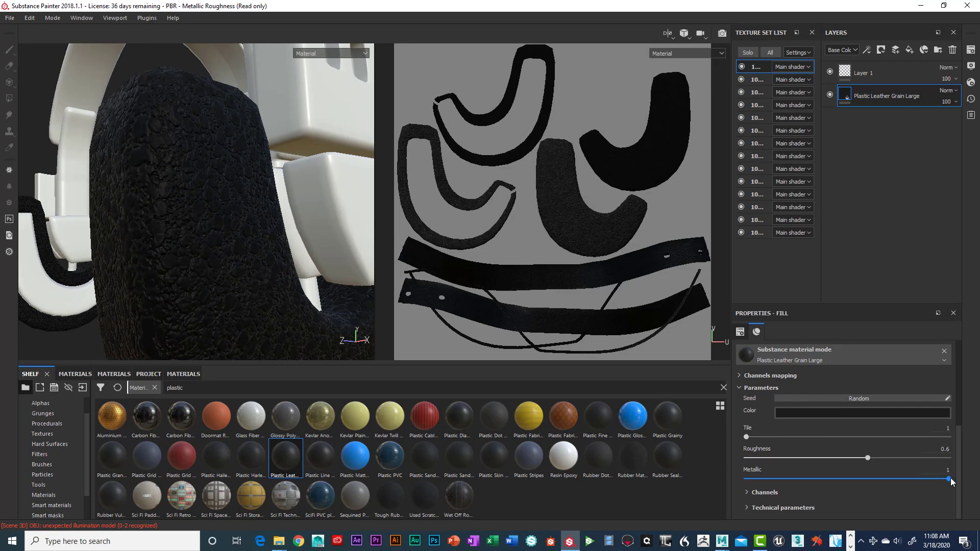
mouse_move(948, 479)
left_mouse_down()
mouse_move(737, 485)
mouse_move(949, 481)
mouse_move(741, 489)
mouse_move(955, 492)
left_mouse_up()
left_click(719, 52)
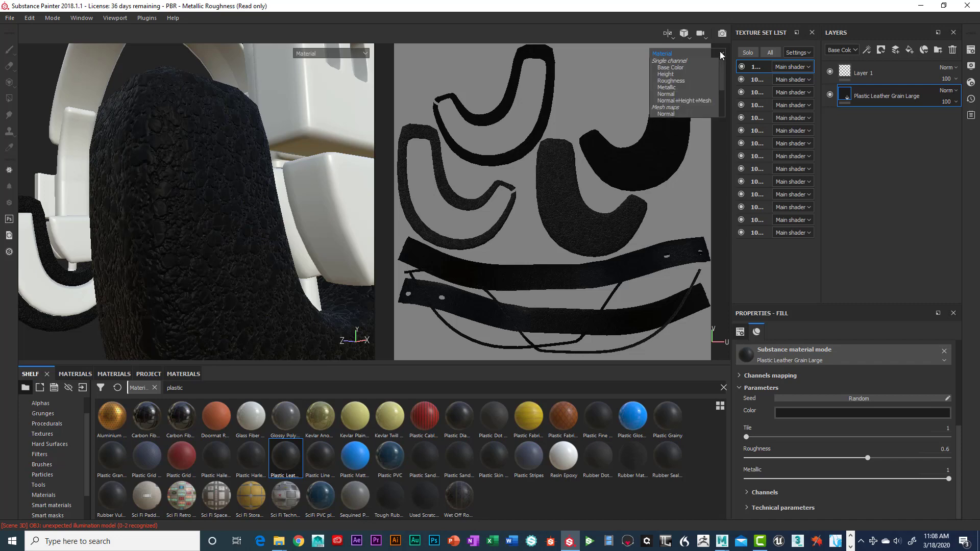
left_click(667, 95)
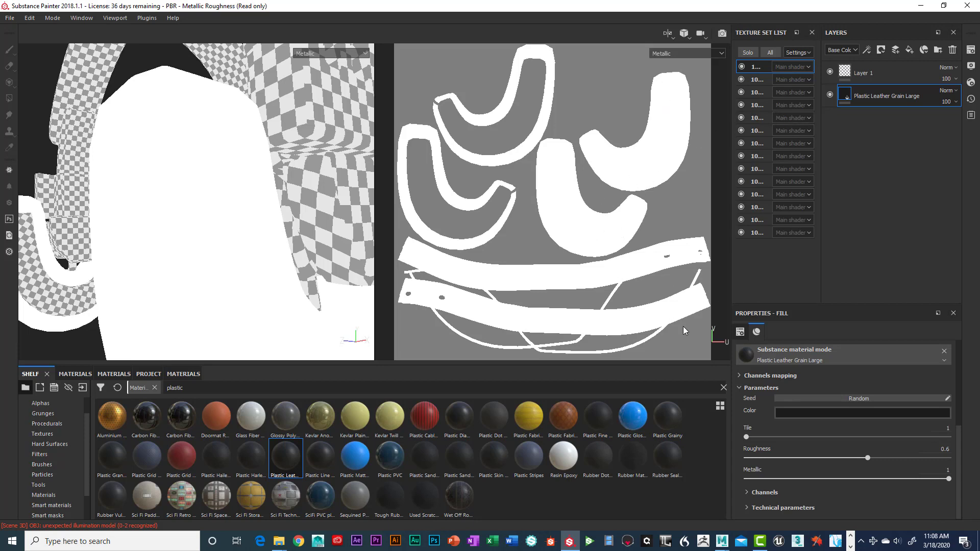
Return the leather's Metallic value to 0 and switch the viewport display back to Material.
left_click_drag(947, 478, 740, 473)
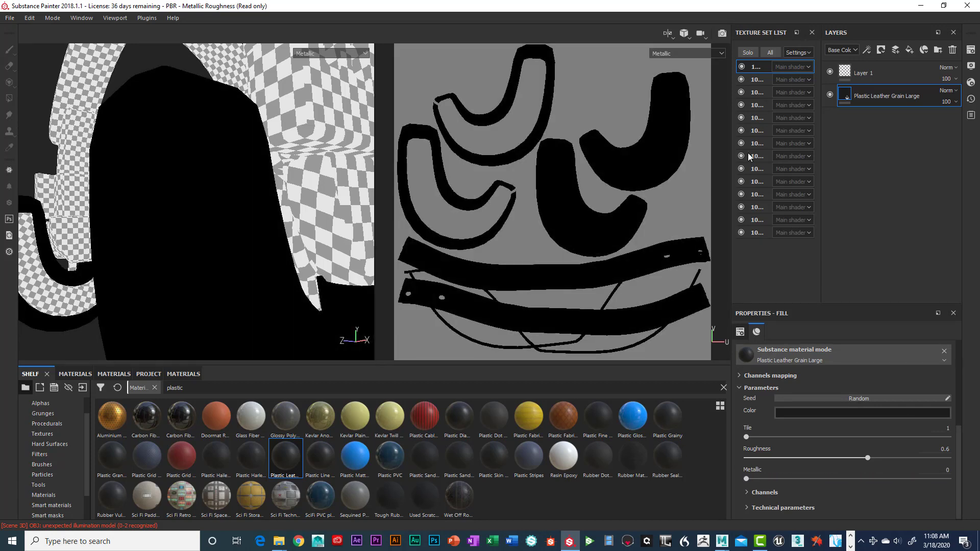
left_click(720, 51)
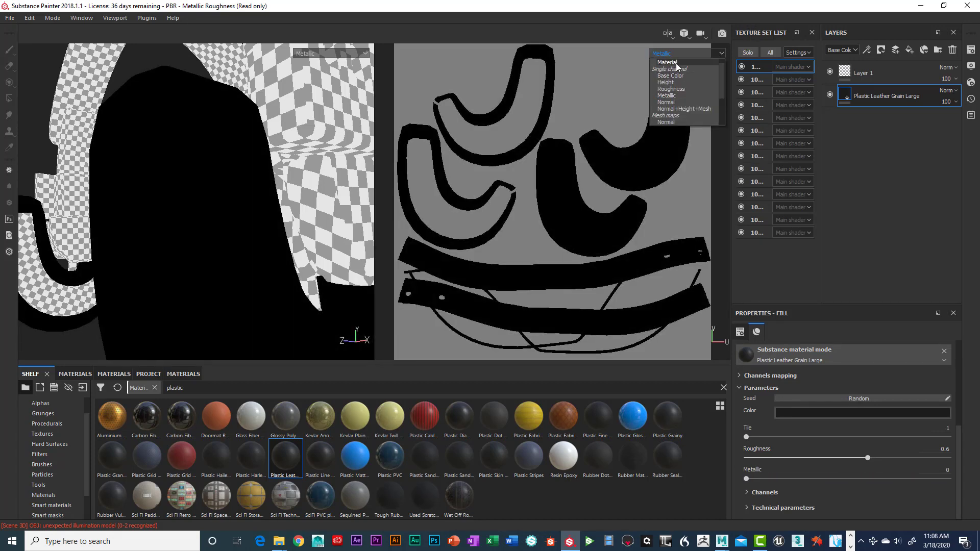
left_click(675, 63)
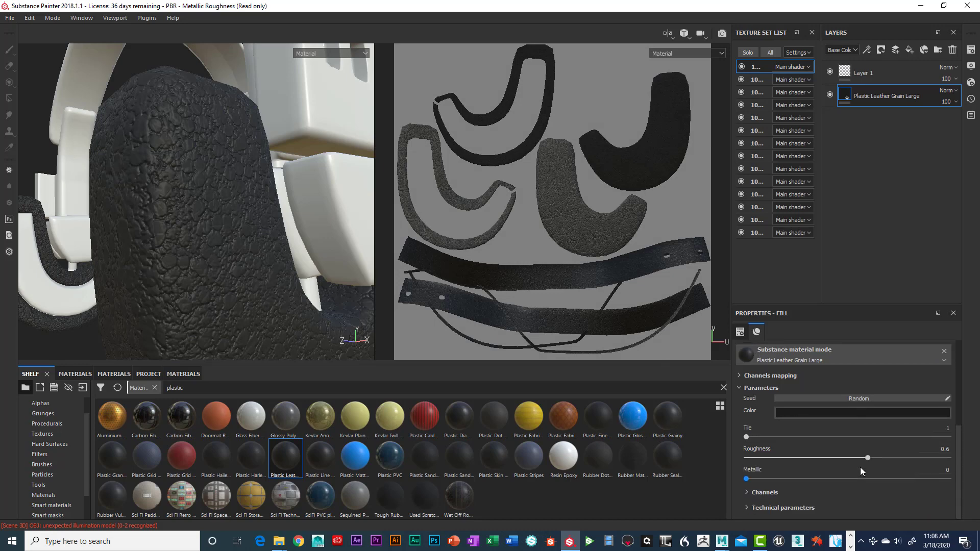
Expand the leather material's Channels and Technical parameters sections down to the normal and height settings.
left_click(747, 492)
scroll(847, 479, "down", 3)
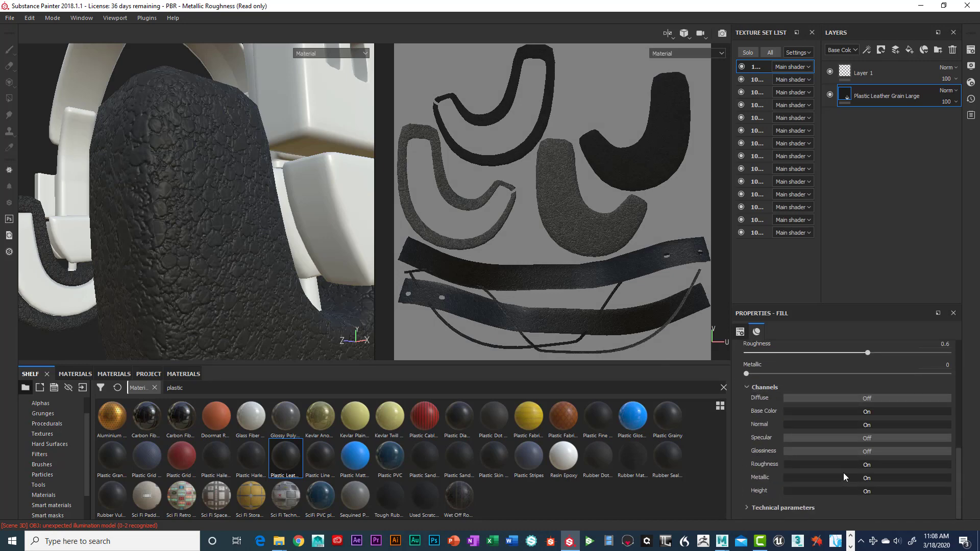
left_click(747, 507)
scroll(795, 483, "down", 5)
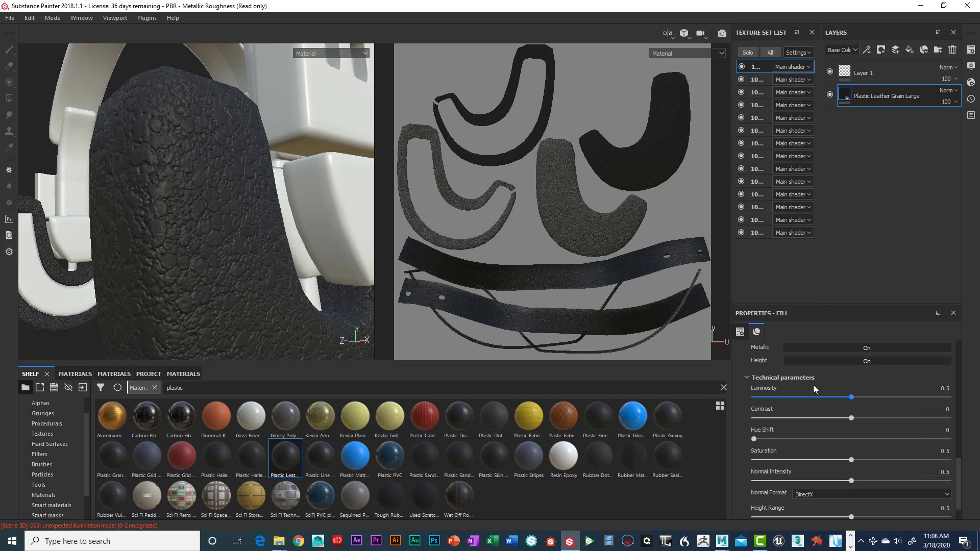
scroll(888, 406, "up", 1)
scroll(856, 454, "down", 1)
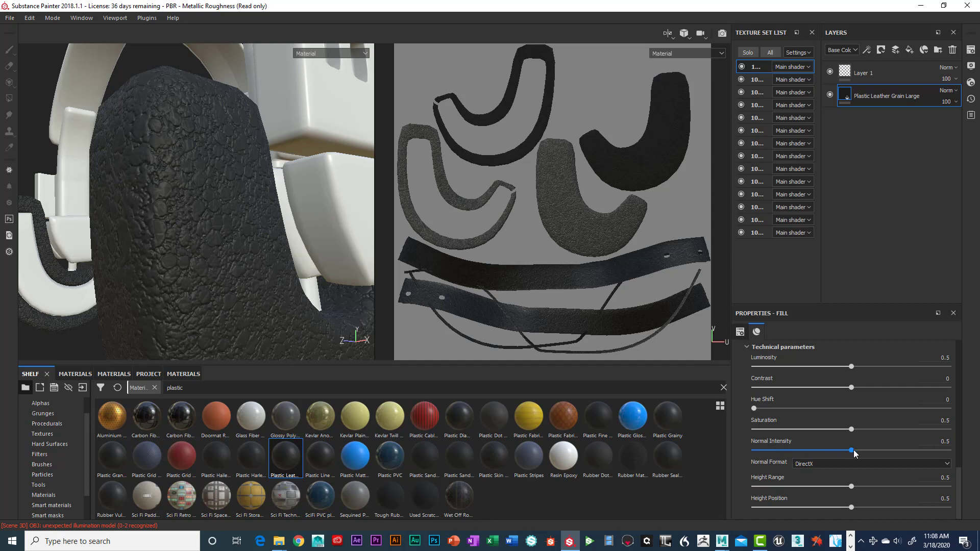
Try the leather's Normal Intensity at 0.25 and 0.14, inspect the cushion, and restore the value to 0.5.
left_click_drag(850, 450, 802, 452)
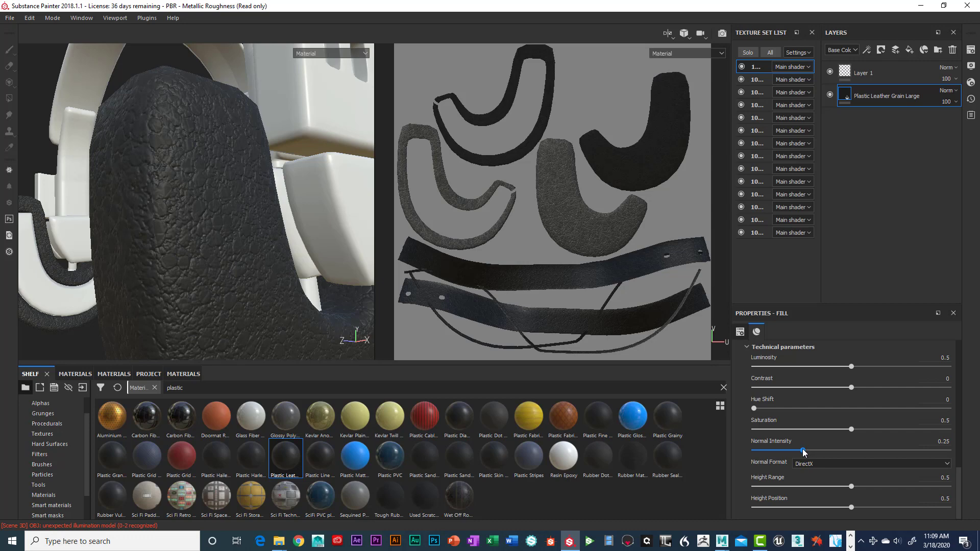
left_click_drag(804, 450, 780, 451)
key("f")
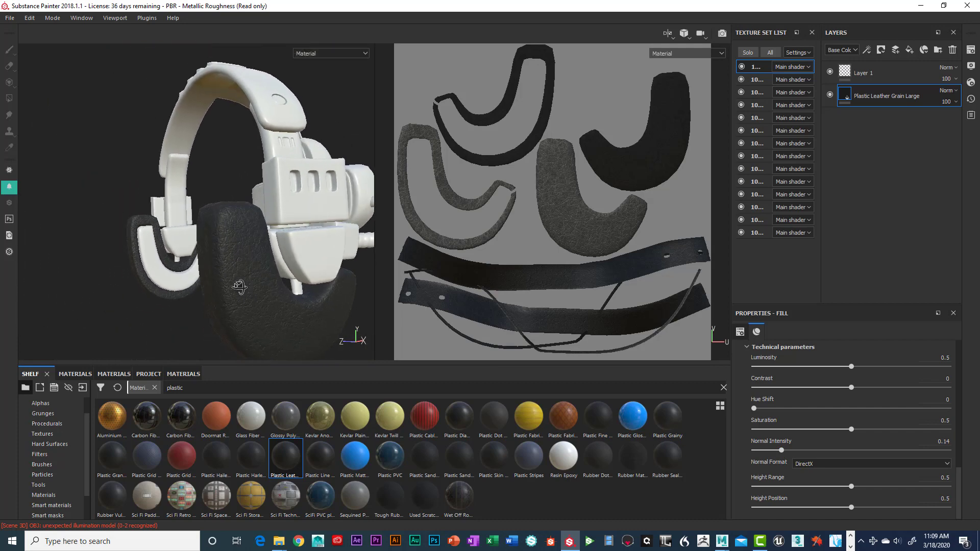
scroll(256, 288, "down", 5)
left_click_drag(277, 290, 258, 289, "alt")
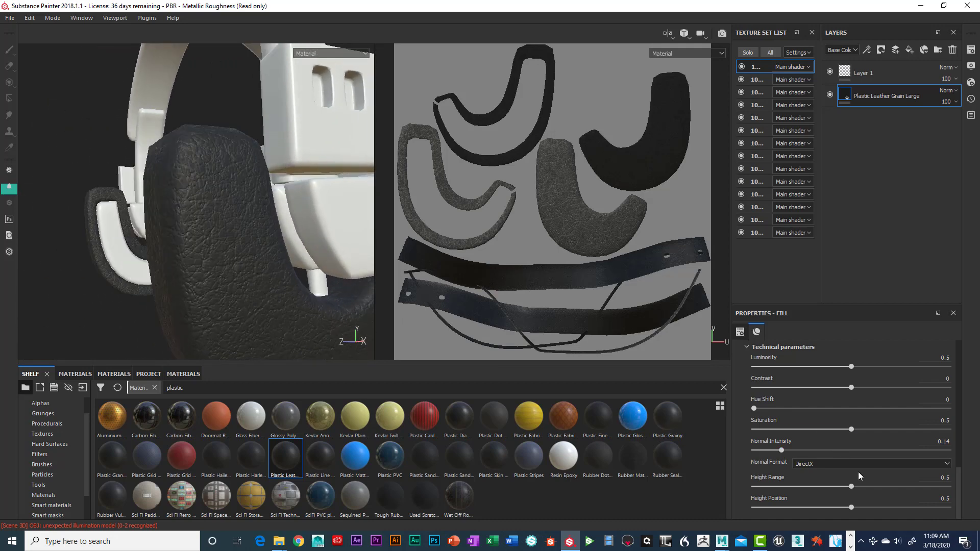
left_click_drag(782, 449, 851, 455)
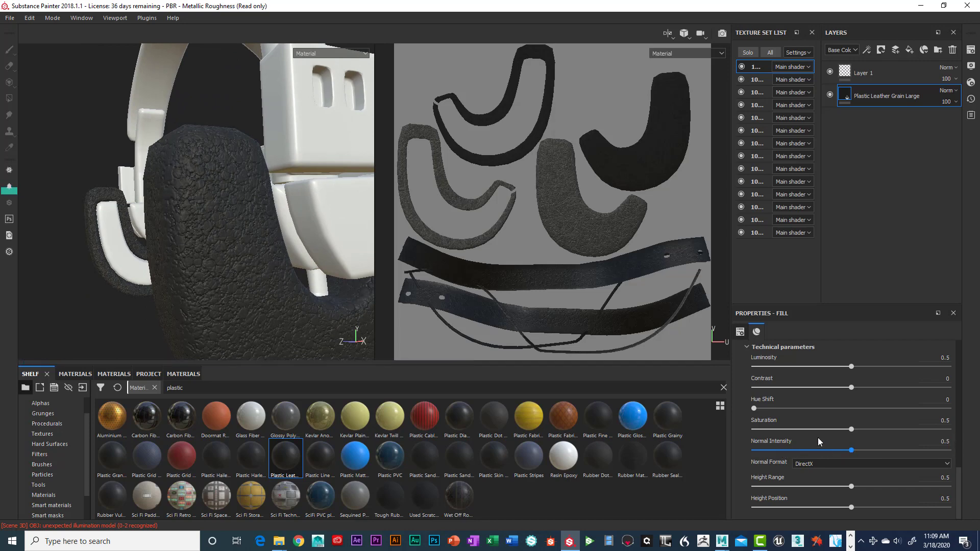
left_click_drag(247, 281, 275, 299, "alt")
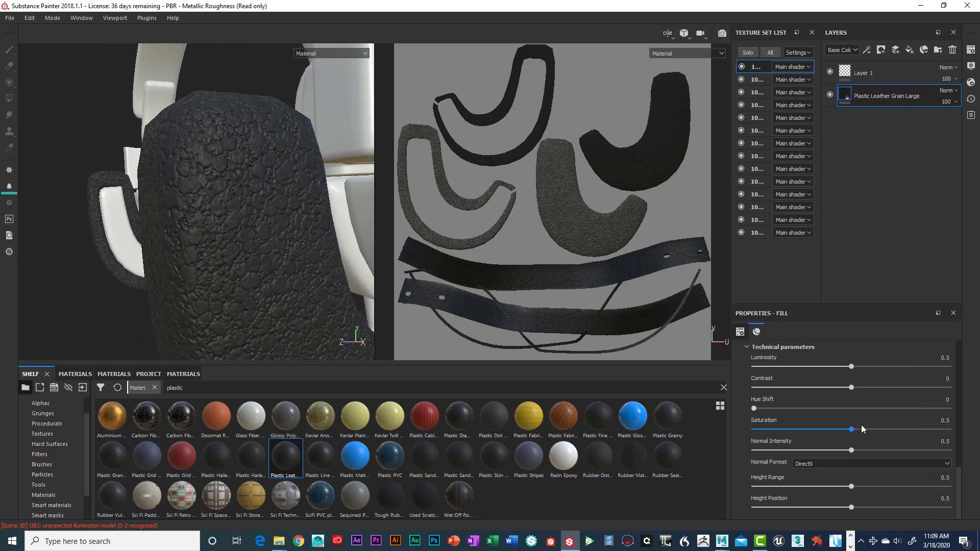
Set the leather's Normal Intensity to 0.2 and inspect the softened grain on the cushion from near and far.
left_click_drag(852, 450, 795, 451)
key("ctrl+s")
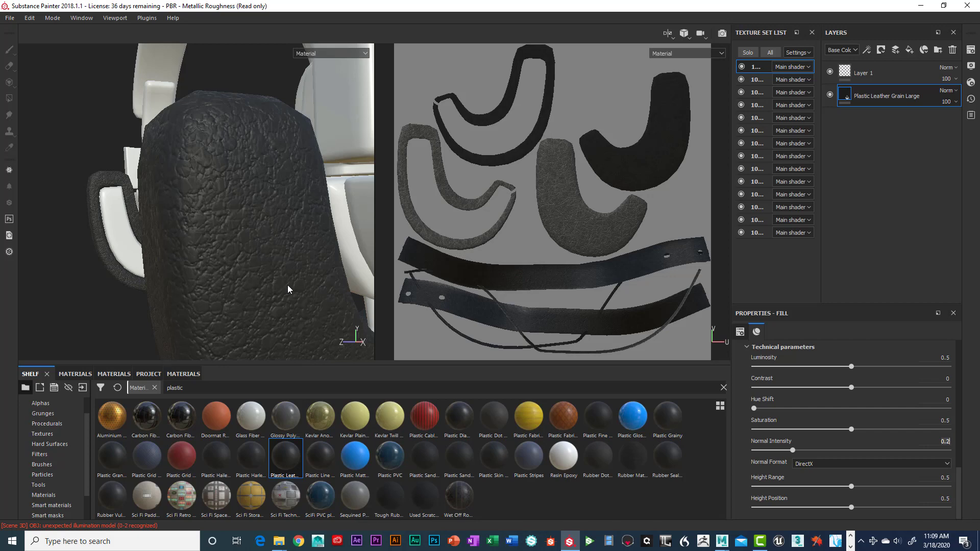
scroll(288, 282, "down", 6)
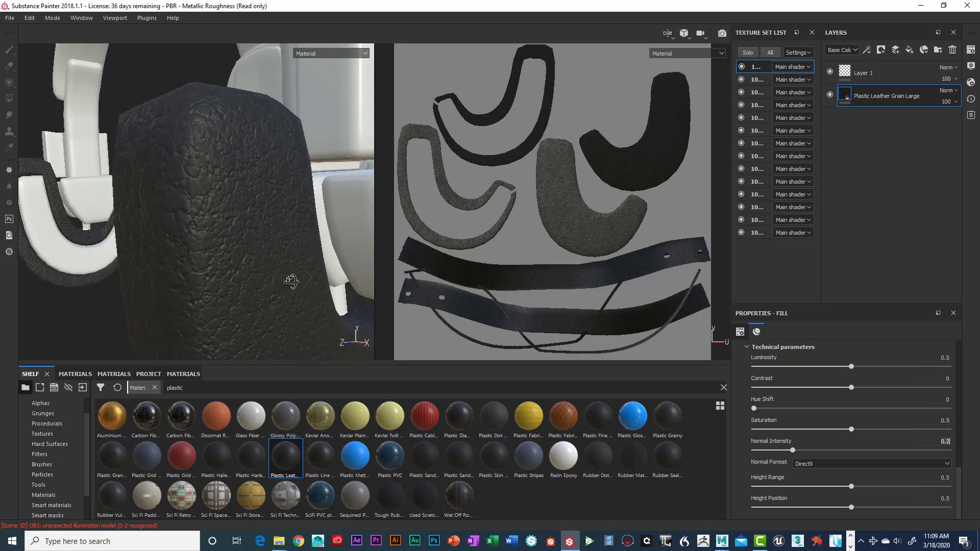
scroll(285, 275, "up", 5)
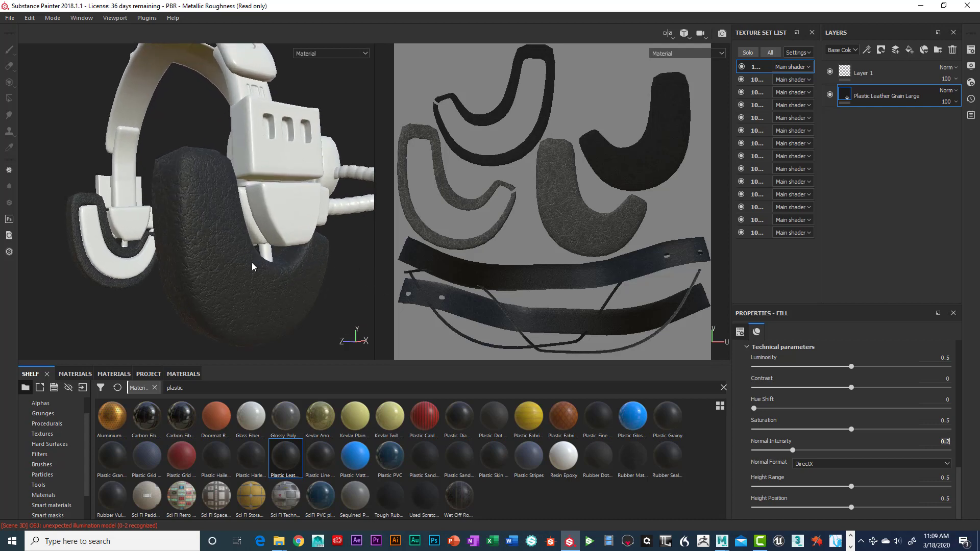
scroll(252, 267, "up", 3)
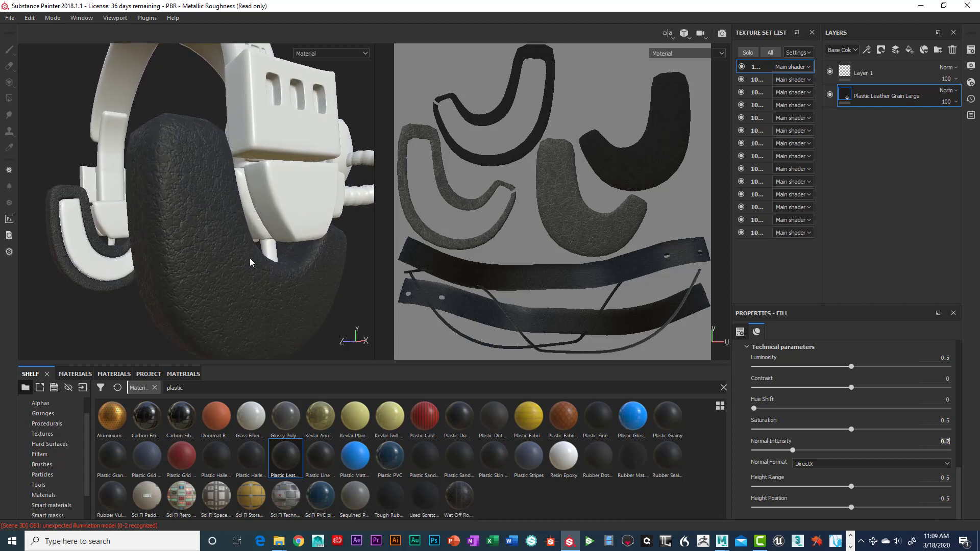
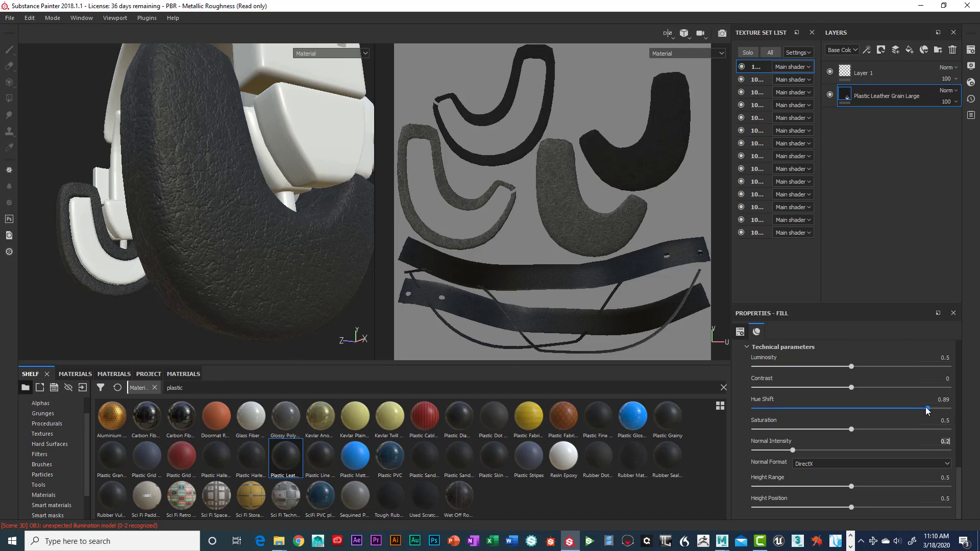
Return the leather's Hue Shift to 0, and set its Contrast to 0.02 and Luminosity to 0.43.
left_click_drag(927, 409, 754, 417)
left_click_drag(858, 387, 837, 366)
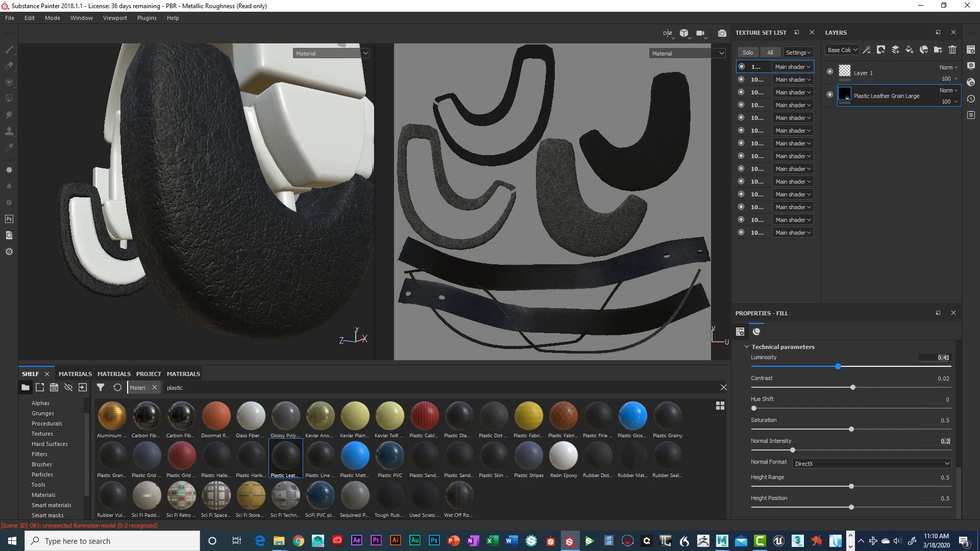
Adjust the leather's Luminosity to 0.44 and its Contrast to 0.04.
left_click_drag(840, 367, 856, 384)
left_click(852, 387)
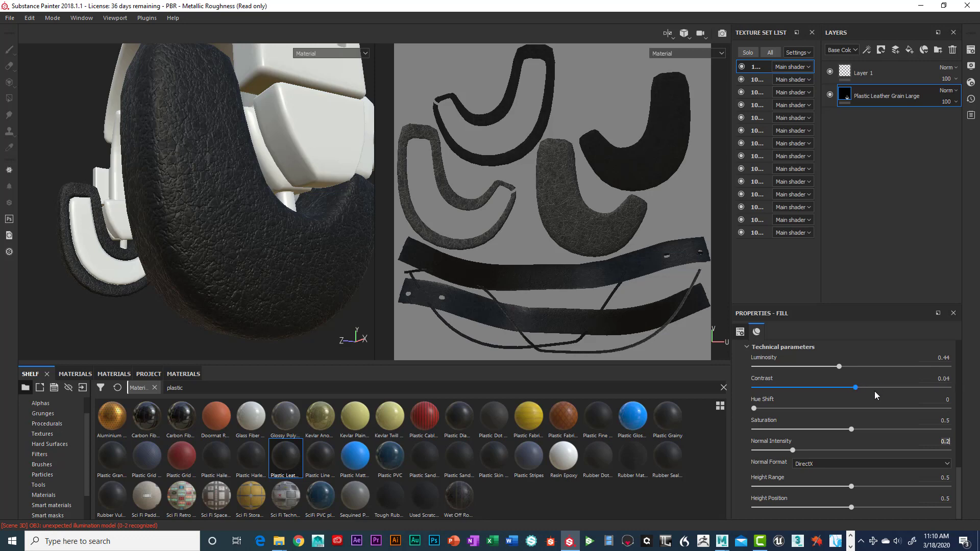
Set the leather fill's UV Scale to 7 and inspect the finer grain on the ear cushion from near and far.
left_click(741, 332)
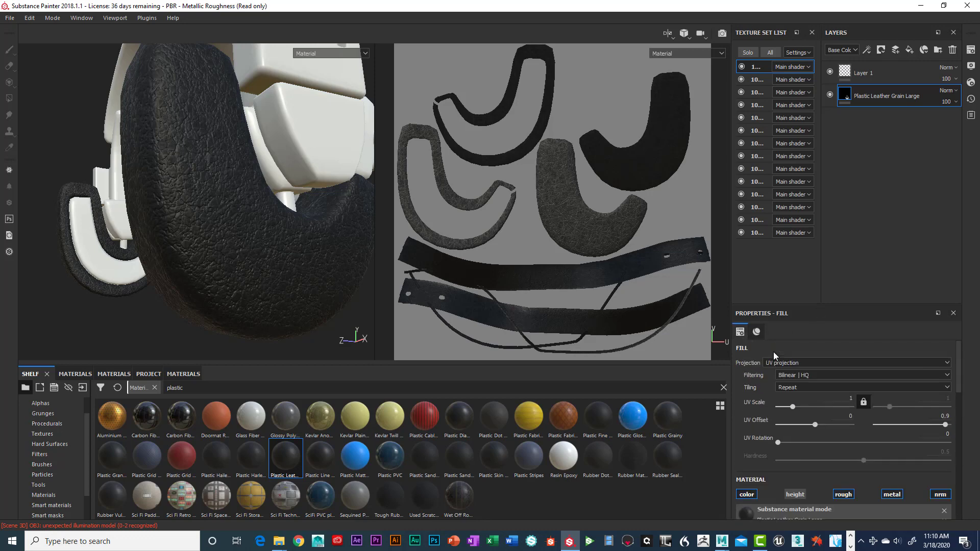
left_click(850, 400)
type("7")
key("Return")
scroll(276, 248, "up", 5)
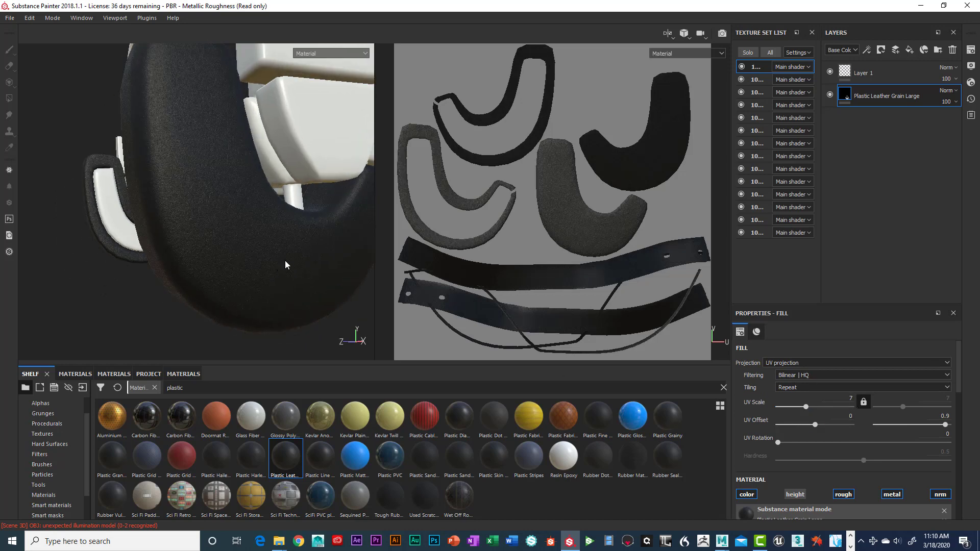
scroll(280, 247, "down", 3)
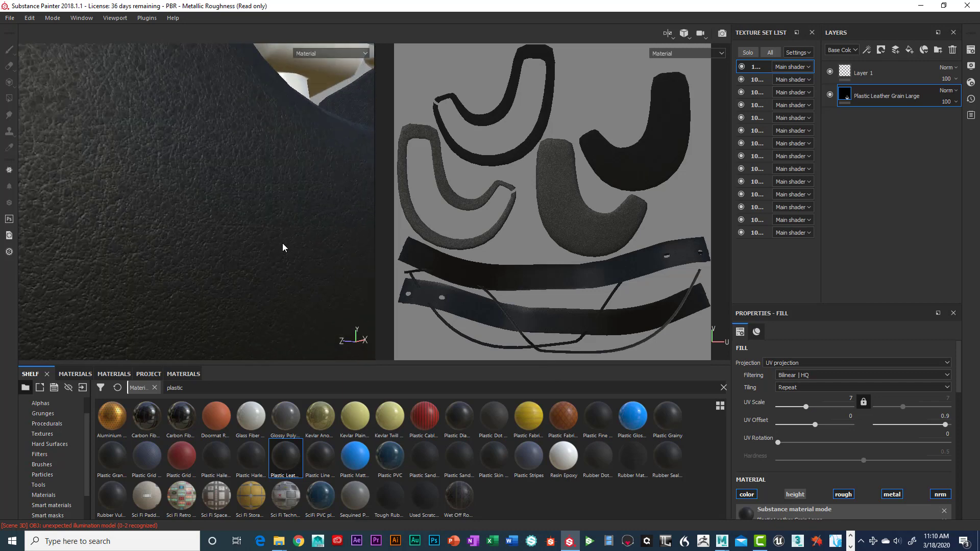
scroll(284, 246, "down", 2)
left_click_drag(283, 246, 311, 247, "alt")
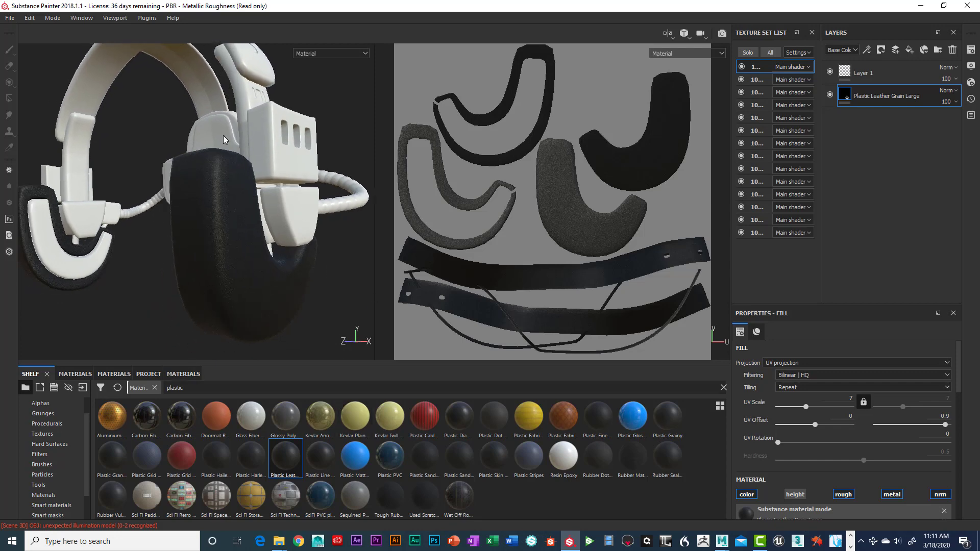
left_click_drag(234, 277, 266, 338, "alt")
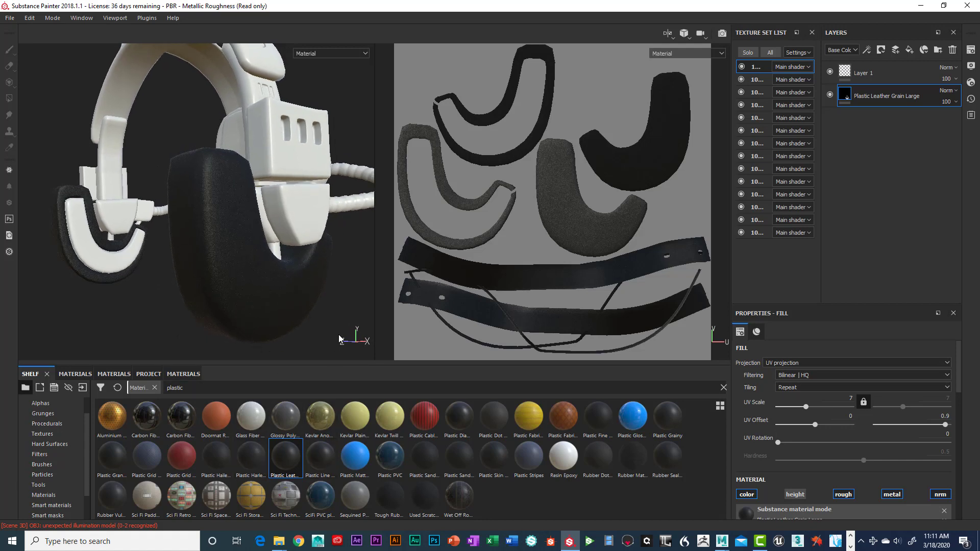
left_click_drag(306, 281, 278, 268, "alt")
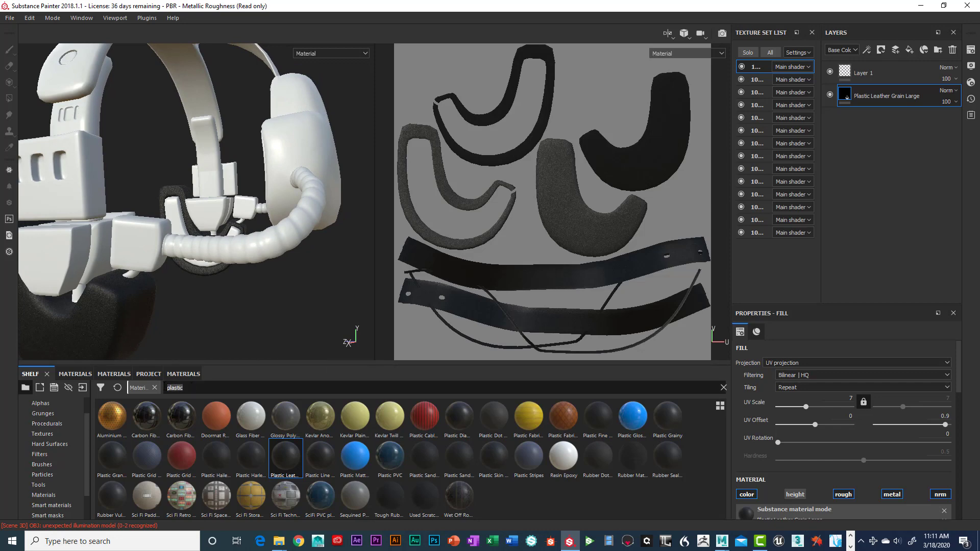
Search the material shelf for "rubber" in place of "plastic".
key("BackSpace")
key("BackSpace")
key("BackSpace")
key("BackSpace")
key("BackSpace")
key("BackSpace")
key("BackSpace")
type("rubber")
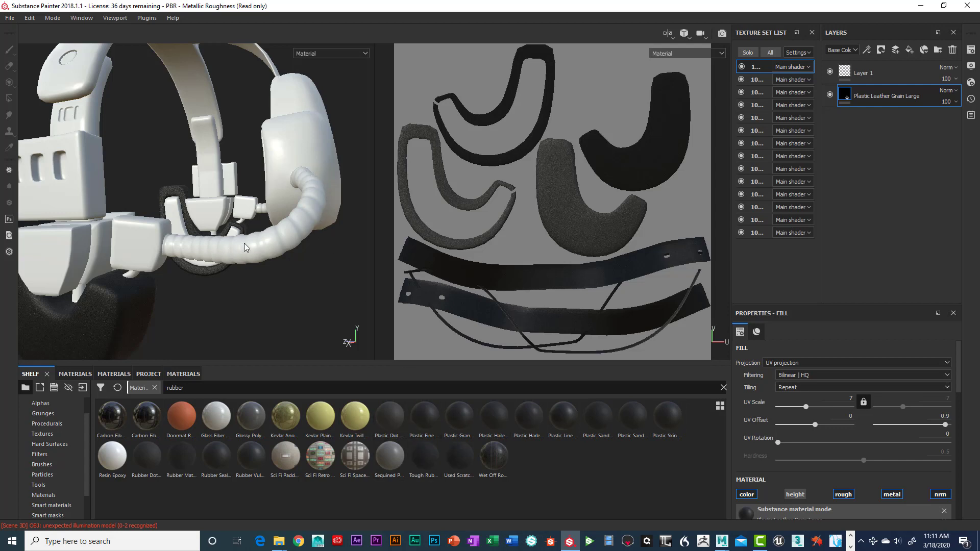
Examine the headset's ribbed hoses and ear cushions from several angles and distances.
left_click_drag(241, 289, 265, 283, "alt")
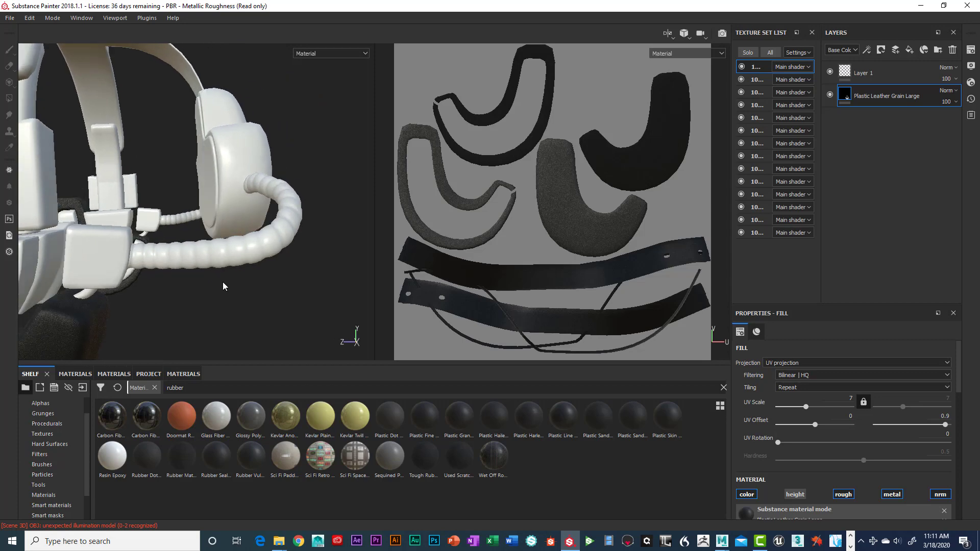
middle_click_drag(266, 283, 296, 235, "alt")
scroll(296, 235, "down", 5)
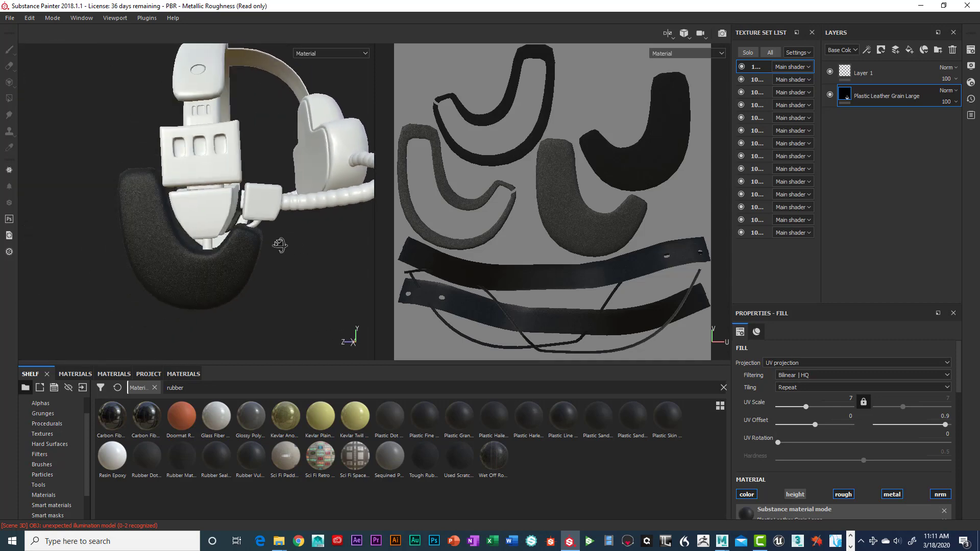
left_click_drag(225, 265, 326, 250, "alt")
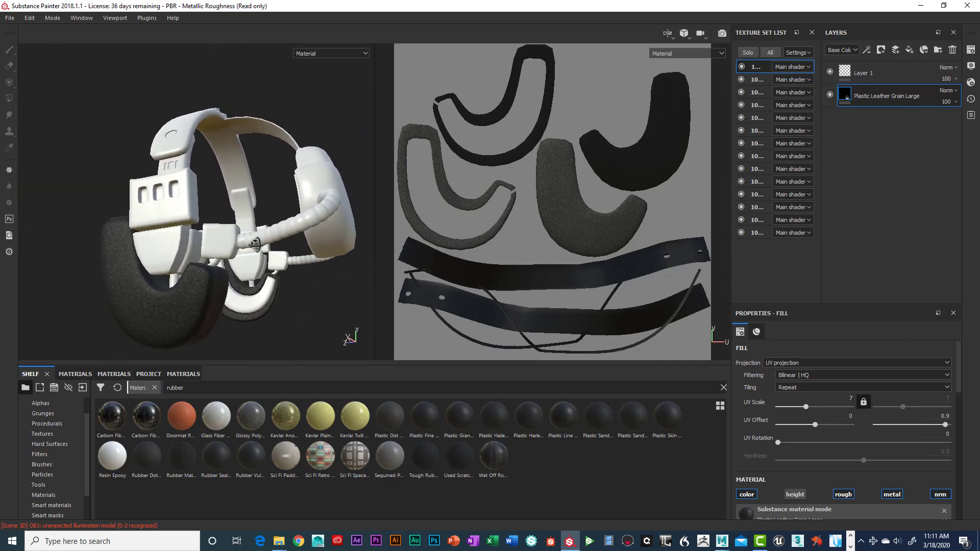
scroll(347, 246, "up", 5)
scroll(347, 246, "down", 5)
left_click_drag(260, 258, 236, 268, "alt")
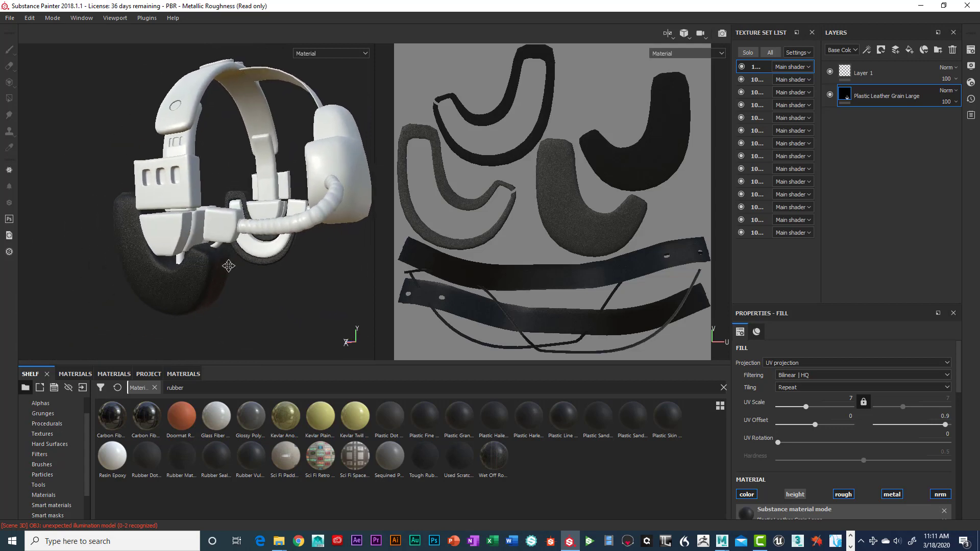
scroll(245, 260, "up", 5)
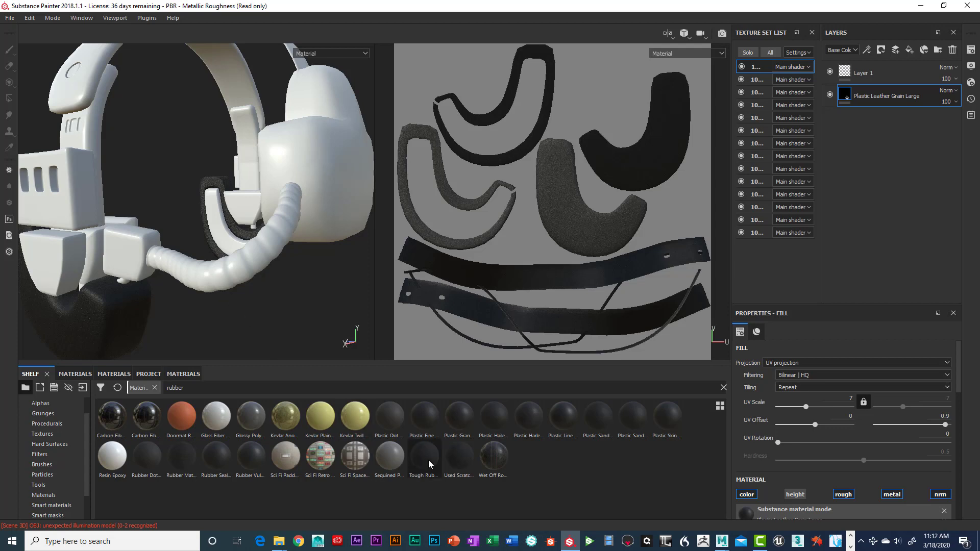
Preview the plastic and rubber materials, including Used Scratched Rubber, Rubber Seal Fine Grain and Rubber Vulcanized Raw, for the hoses.
mouse_move(424, 421)
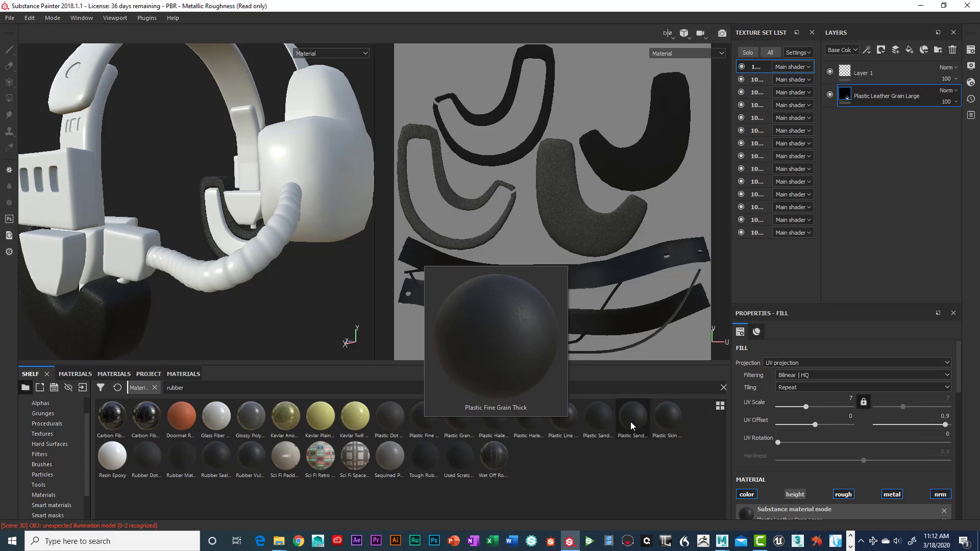
mouse_move(569, 425)
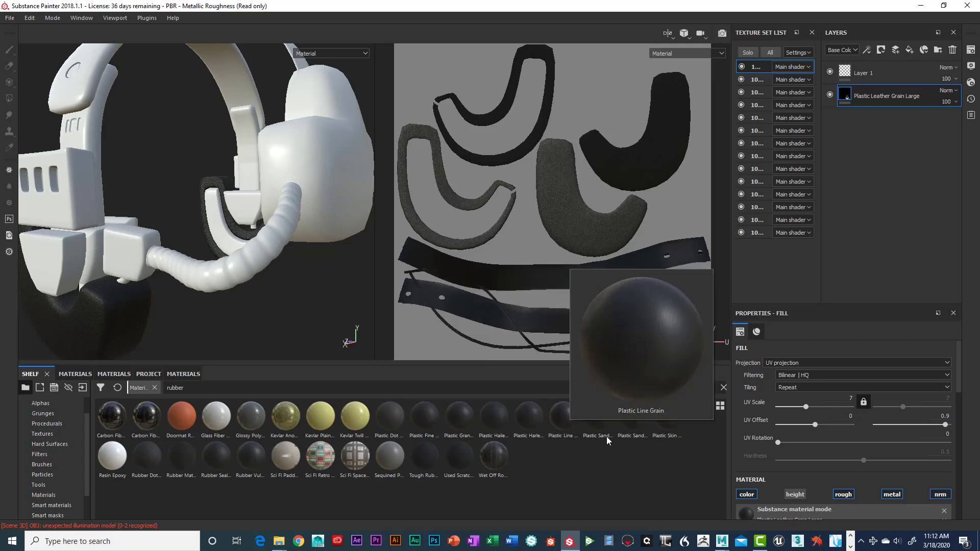
mouse_move(603, 432)
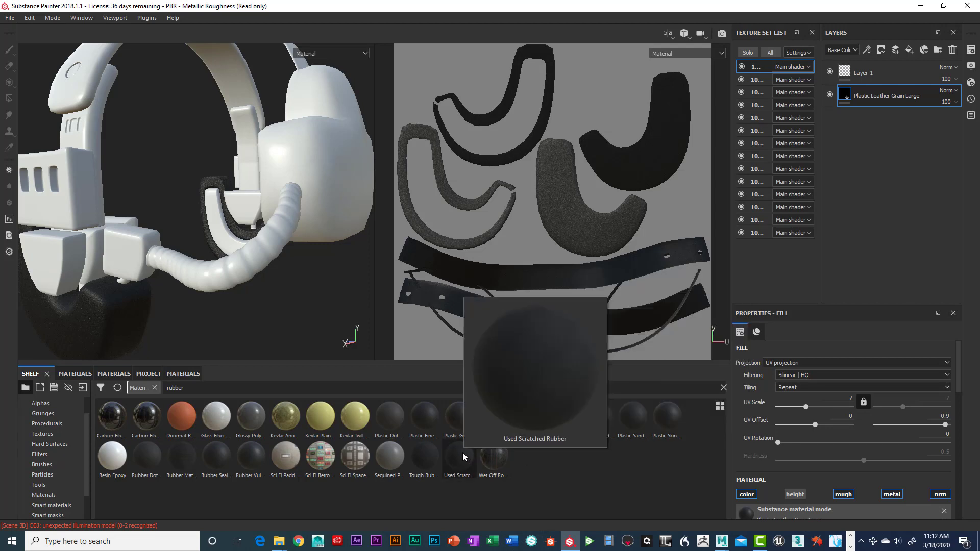
mouse_move(189, 452)
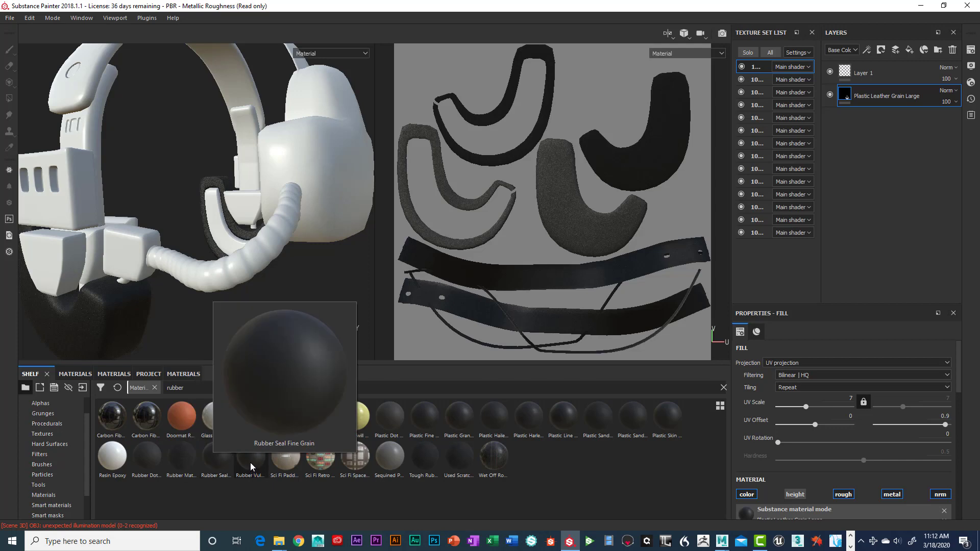
mouse_move(250, 462)
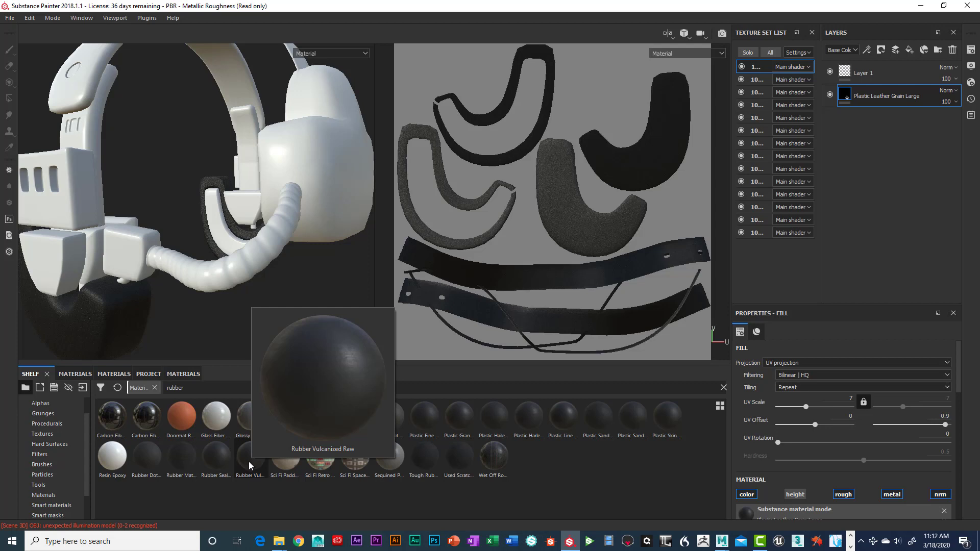
Try Rubber Vulcanized Raw on the ear cushions' fill, then restore the Plastic Leather Grain Large material.
left_click(249, 461)
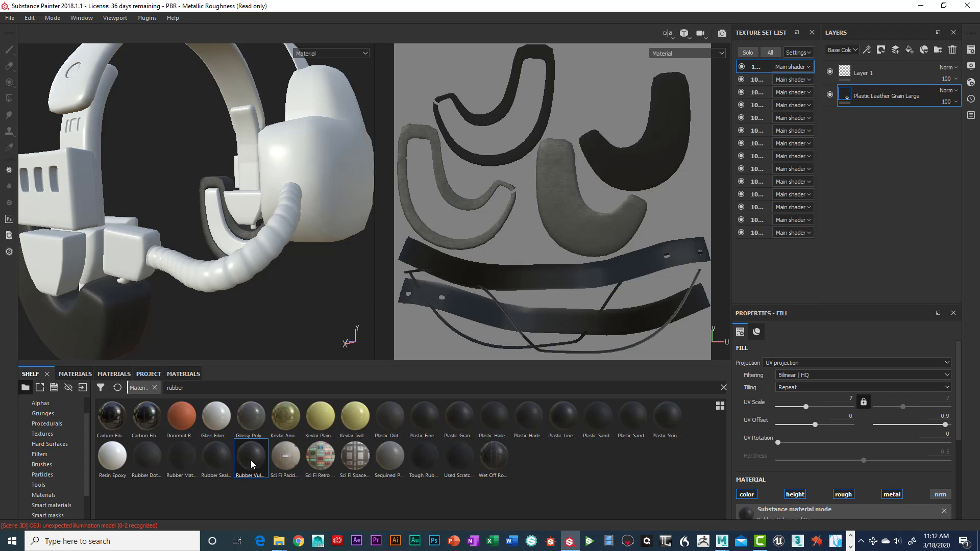
mouse_move(250, 460)
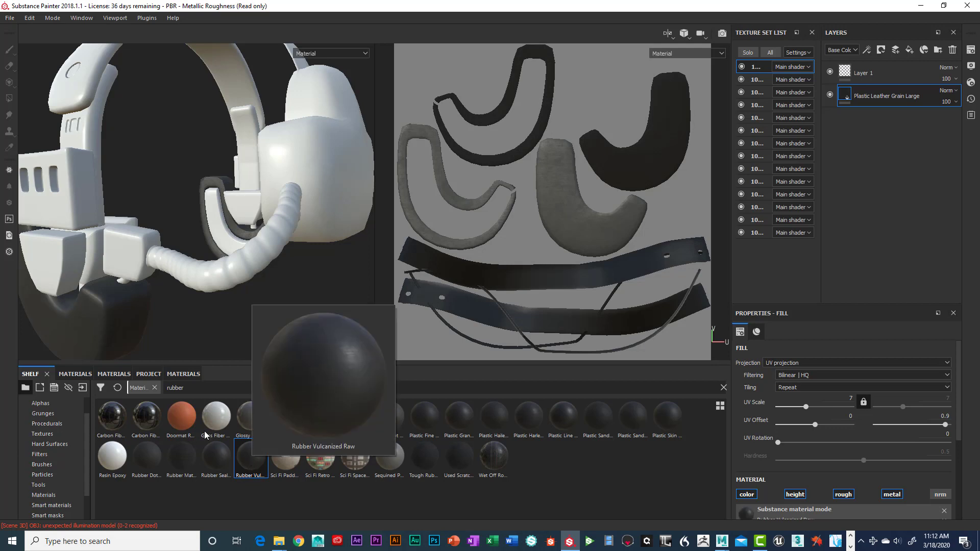
left_click_drag(146, 308, 213, 279, "alt")
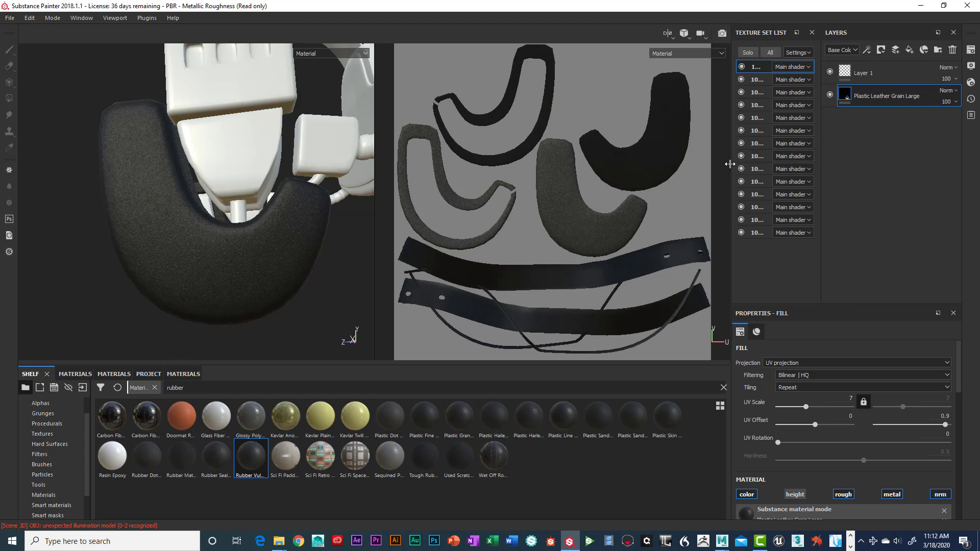
Widen the texture set list to show full names, and select texture set 1002, bringing the ribbed hose into view.
left_click_drag(731, 167, 685, 167)
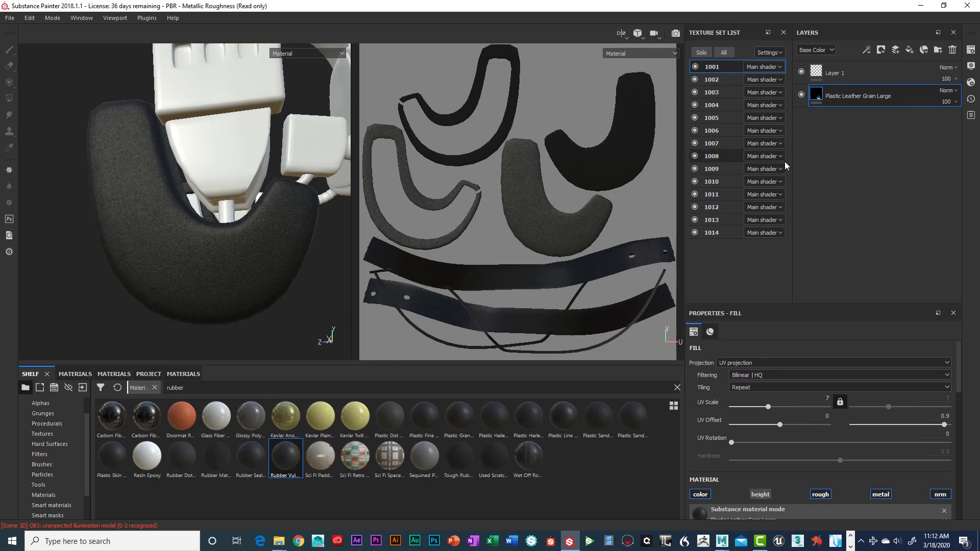
left_click(711, 79)
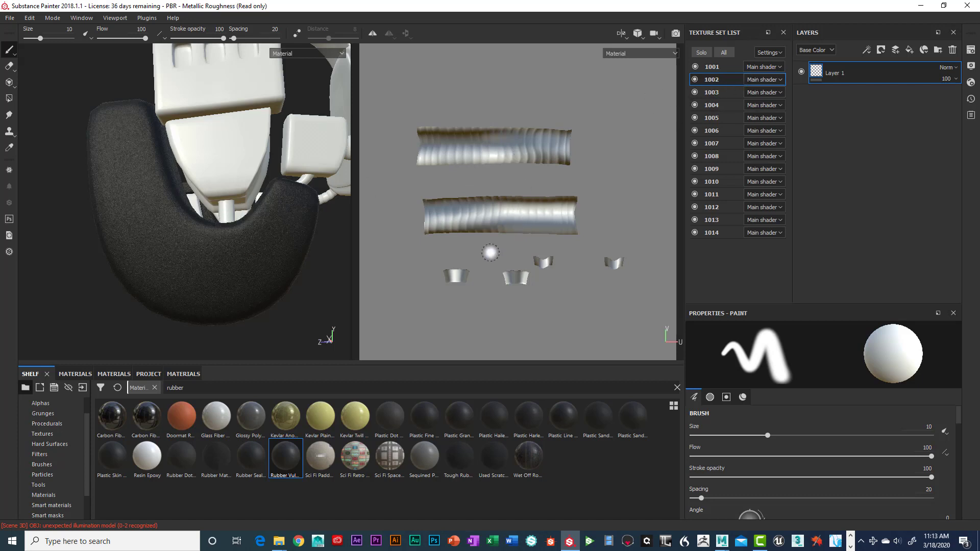
key("alt")
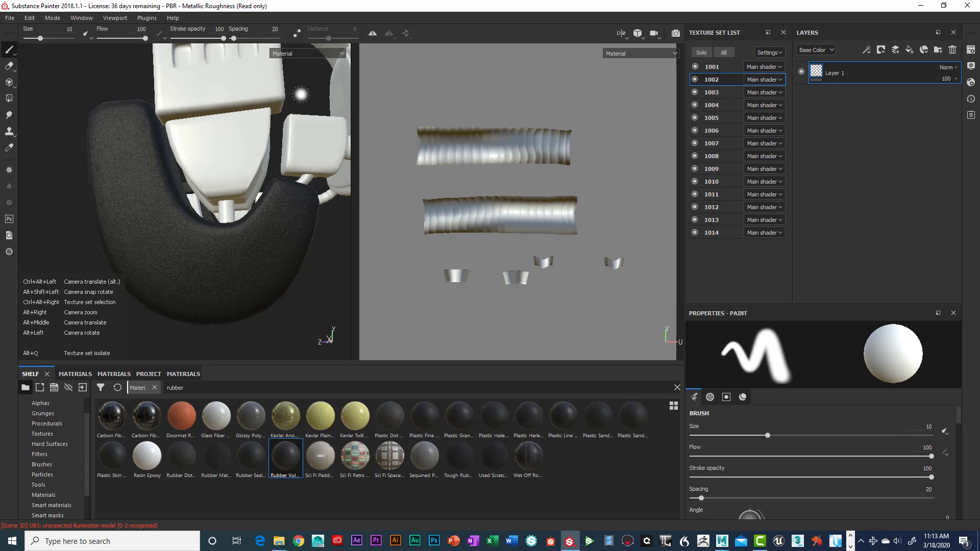
left_click_drag(301, 94, 233, 122, "alt")
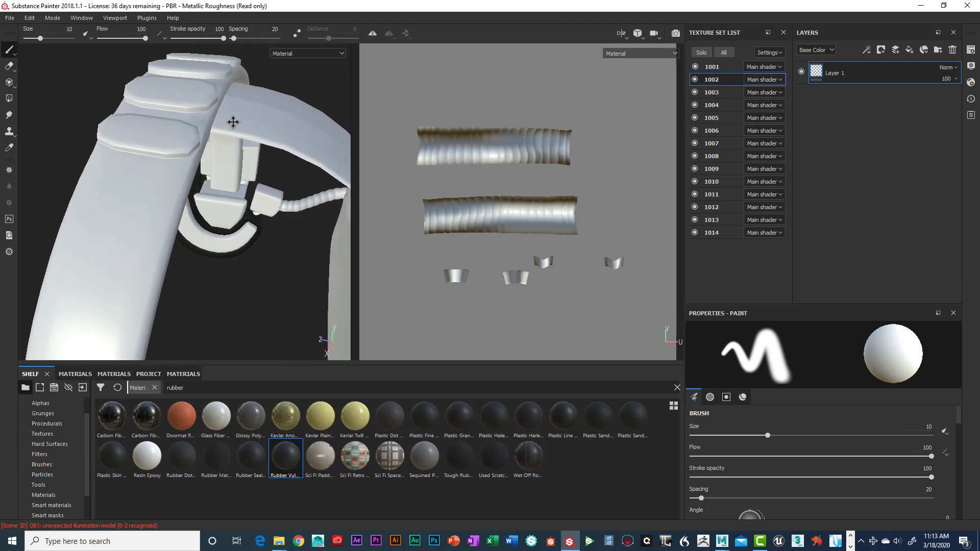
middle_click_drag(233, 122, 254, 171, "alt")
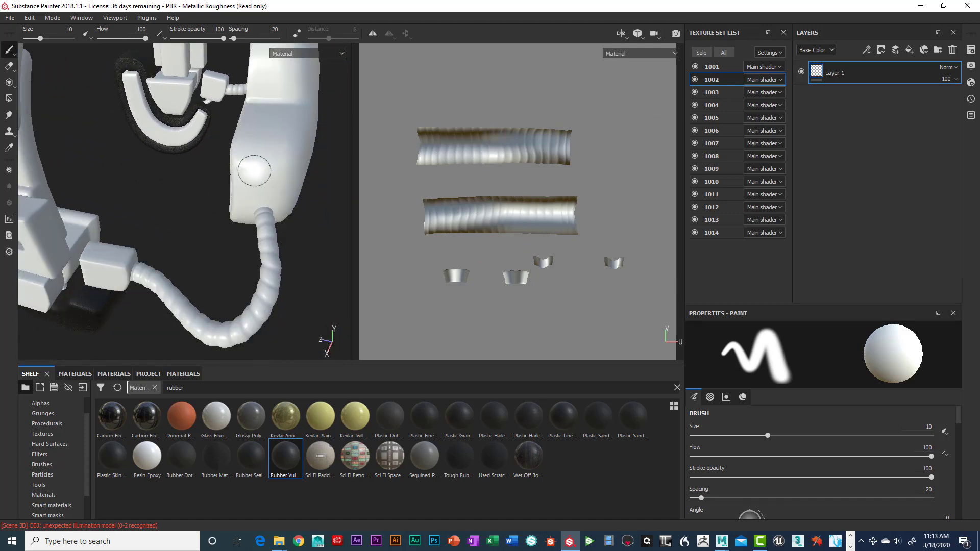
left_click_drag(254, 171, 227, 196, "alt")
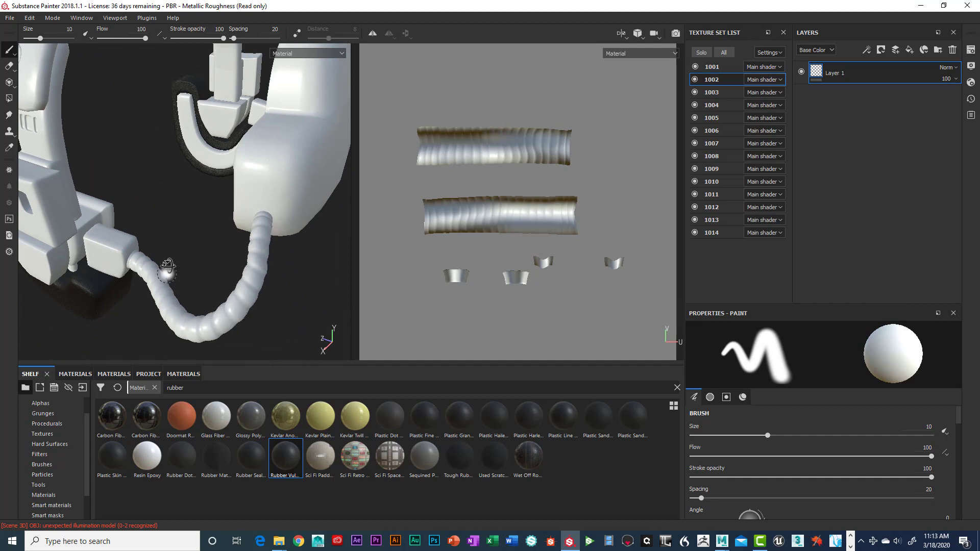
mouse_move(167, 266)
left_mouse_down("alt")
mouse_move(223, 245)
mouse_move(221, 219)
mouse_move(258, 200)
left_mouse_up("alt")
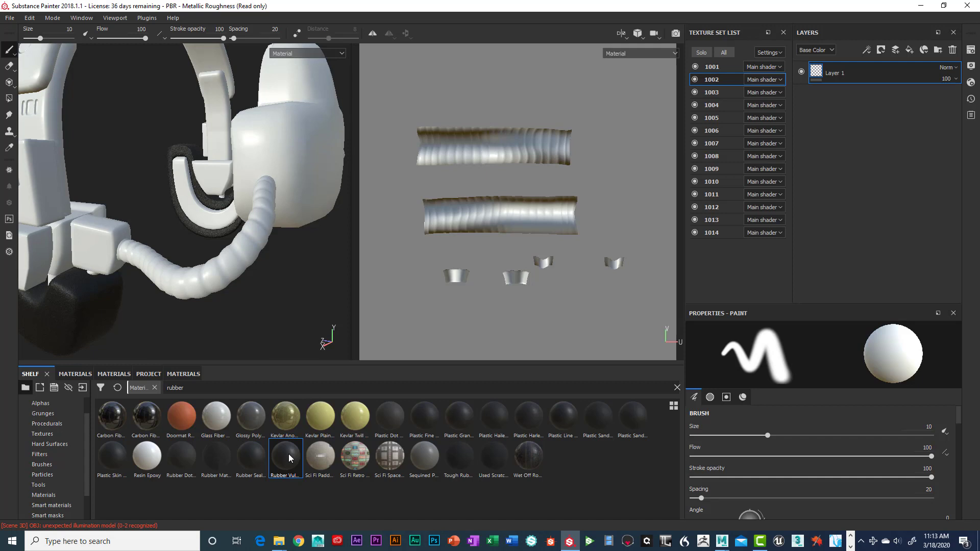
Add Rubber Vulcanized Raw as a fill below Layer 1 in texture set 1002 and inspect the hoses.
mouse_move(289, 455)
left_click_drag(285, 458, 859, 94)
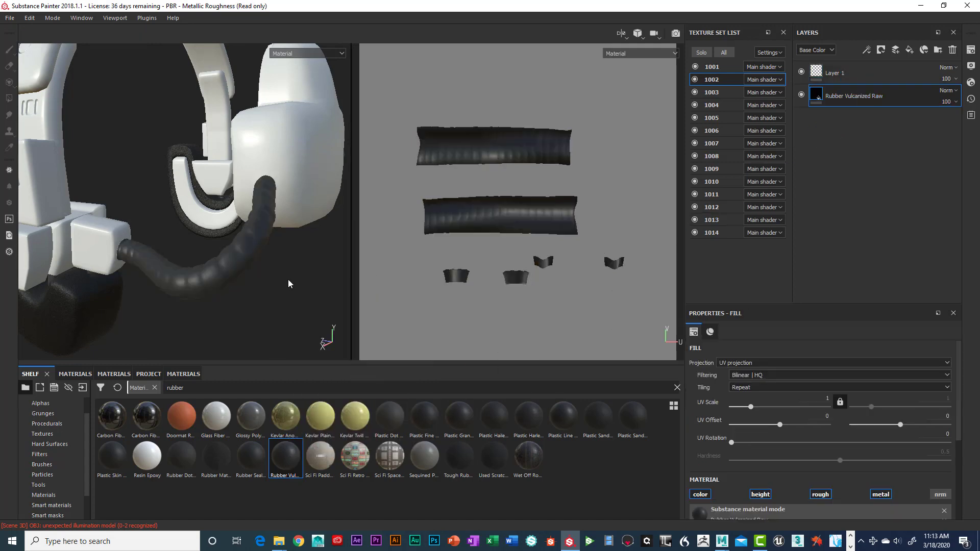
left_click_drag(238, 292, 288, 285, "alt")
left_click_drag(280, 293, 298, 158, "alt")
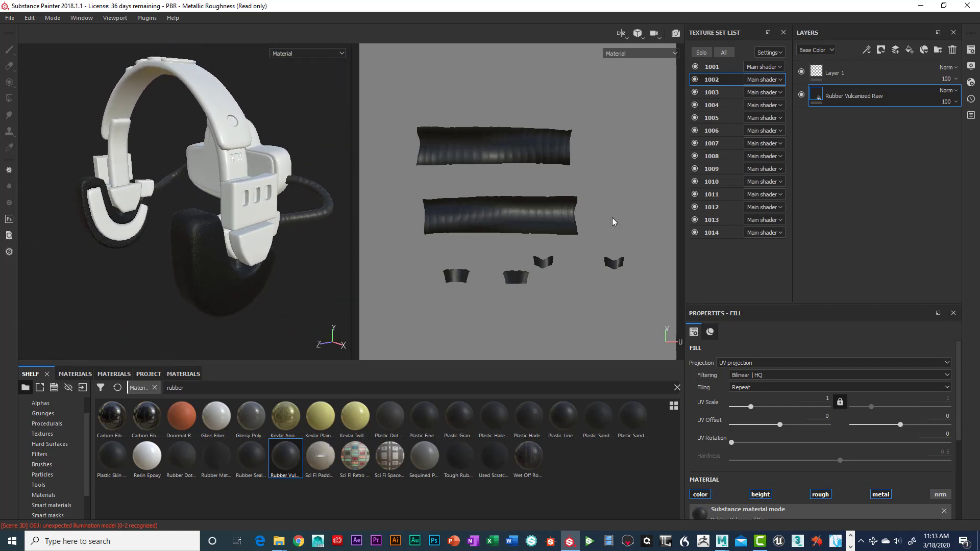
Add Rubber Mat Corrugated as a fill below Layer 1 in texture set 1003, covering the wide T-shaped panel.
left_click(715, 93)
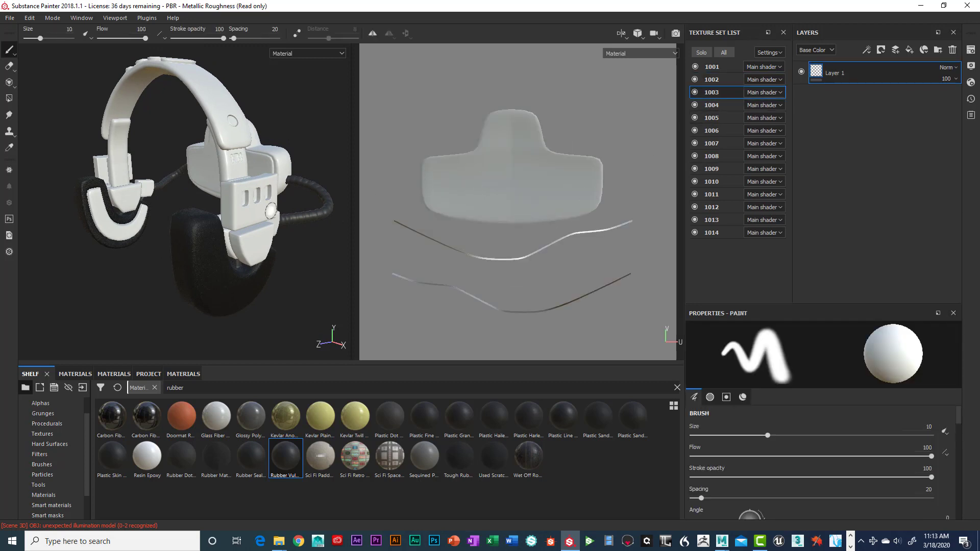
key("f")
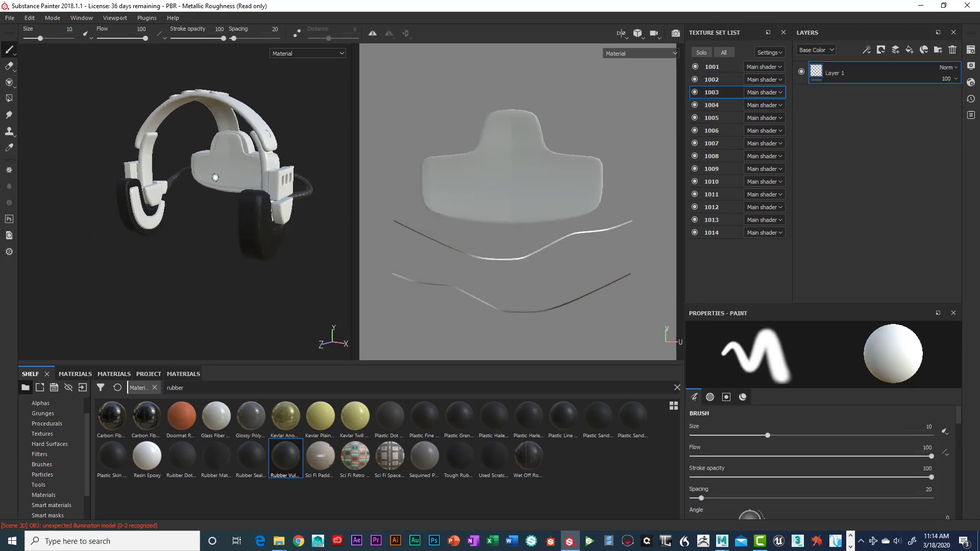
mouse_move(234, 162)
left_mouse_down("alt")
mouse_move(247, 225)
mouse_move(233, 223)
mouse_move(263, 218)
left_mouse_up("alt")
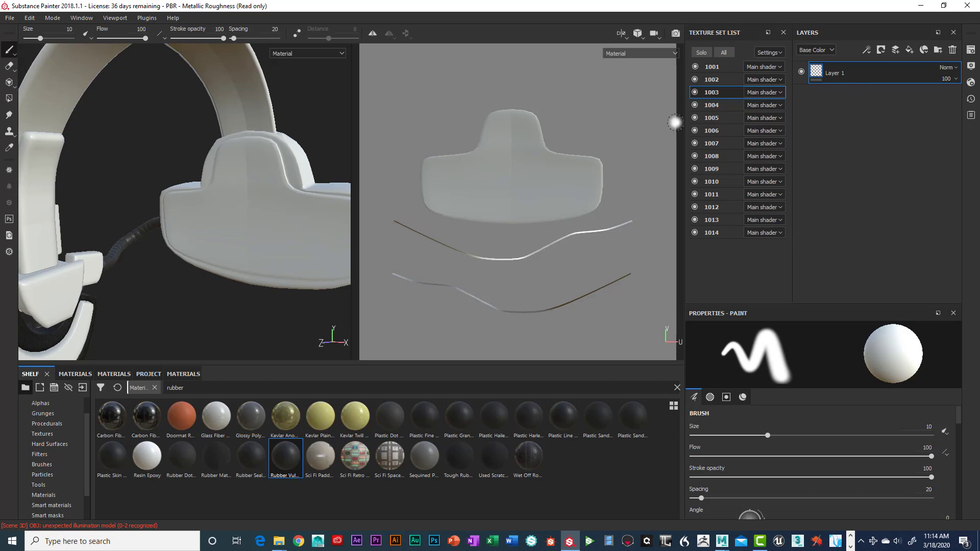
mouse_move(295, 280)
left_mouse_down("alt")
mouse_move(287, 284)
mouse_move(266, 263)
mouse_move(282, 271)
left_mouse_up("alt")
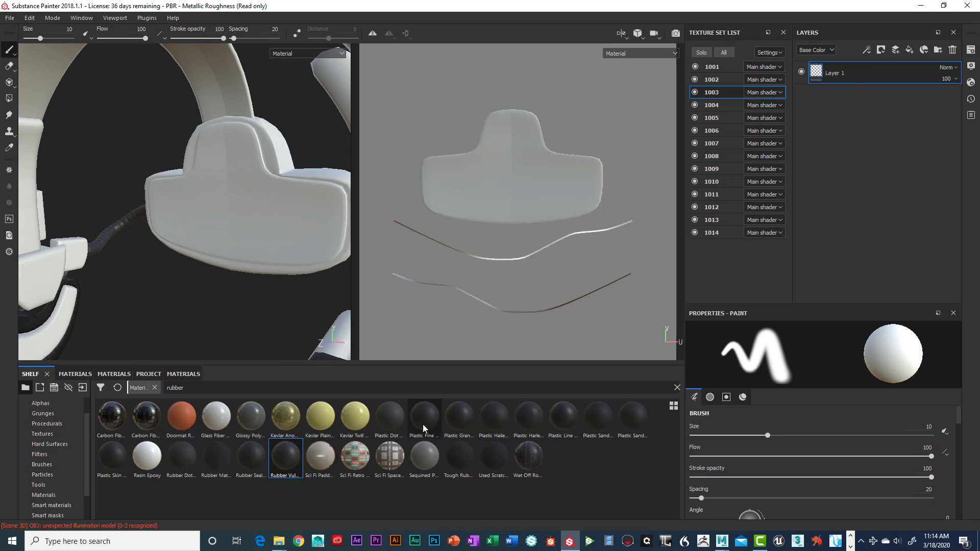
mouse_move(423, 428)
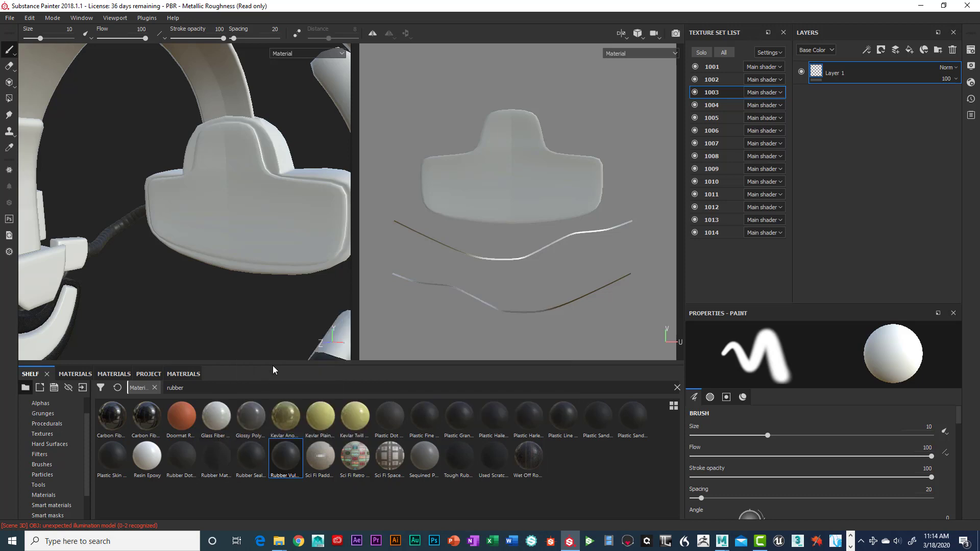
mouse_move(237, 457)
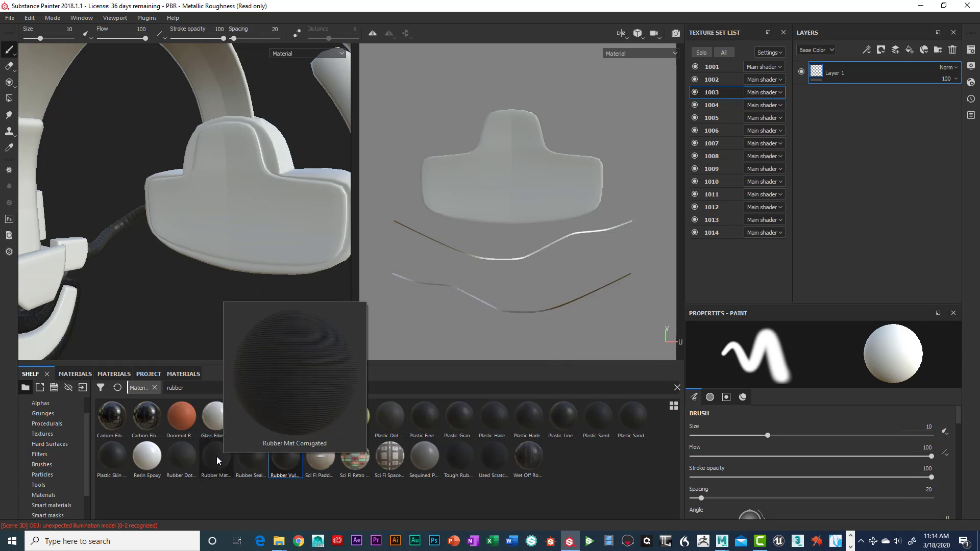
left_click_drag(216, 456, 826, 90)
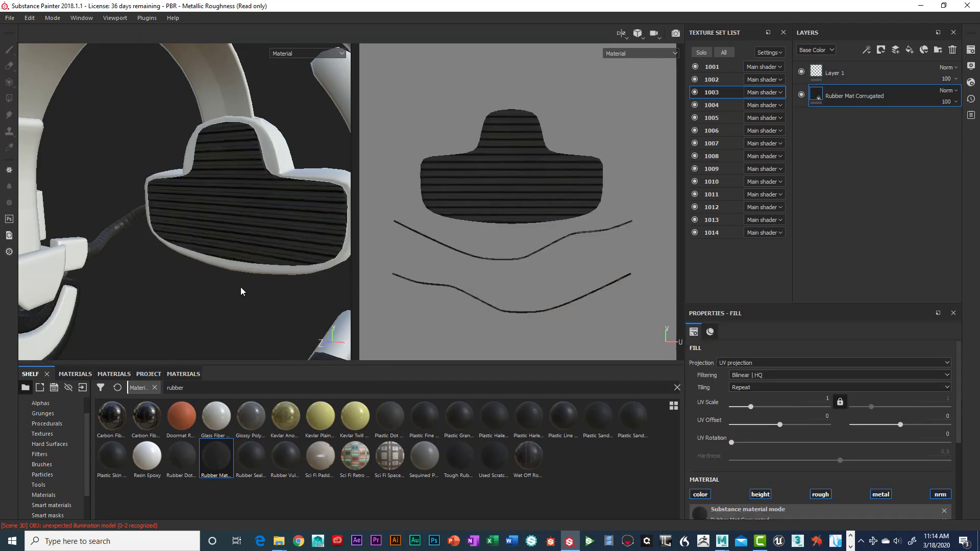
left_click_drag(240, 287, 223, 258, "alt")
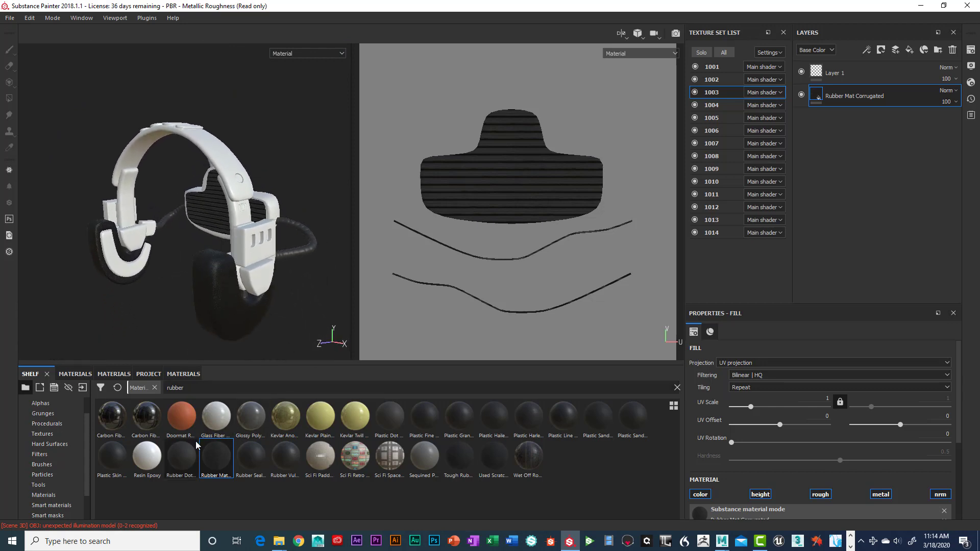
Go through texture sets 1004 to 1013 to find the one containing the U-shaped pads inside the ear cushions.
mouse_move(180, 463)
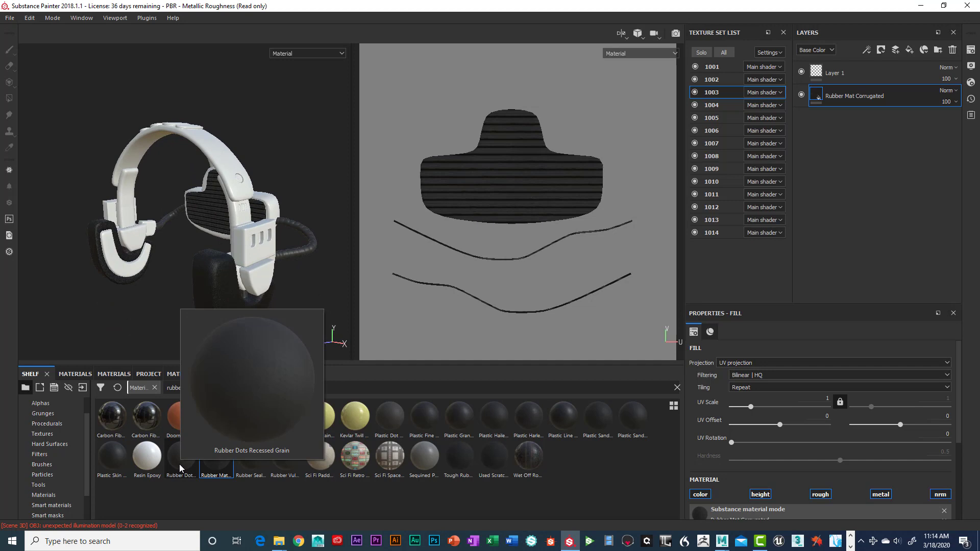
scroll(150, 347, "down", 1)
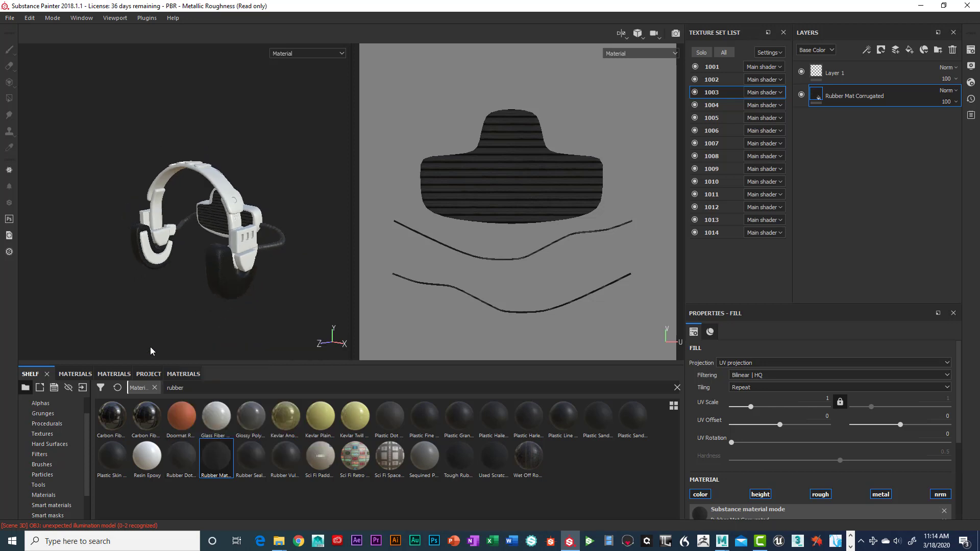
scroll(134, 335, "up", 3)
left_click_drag(133, 335, 235, 306, "alt")
scroll(268, 283, "up", 5)
scroll(235, 306, "up", 5)
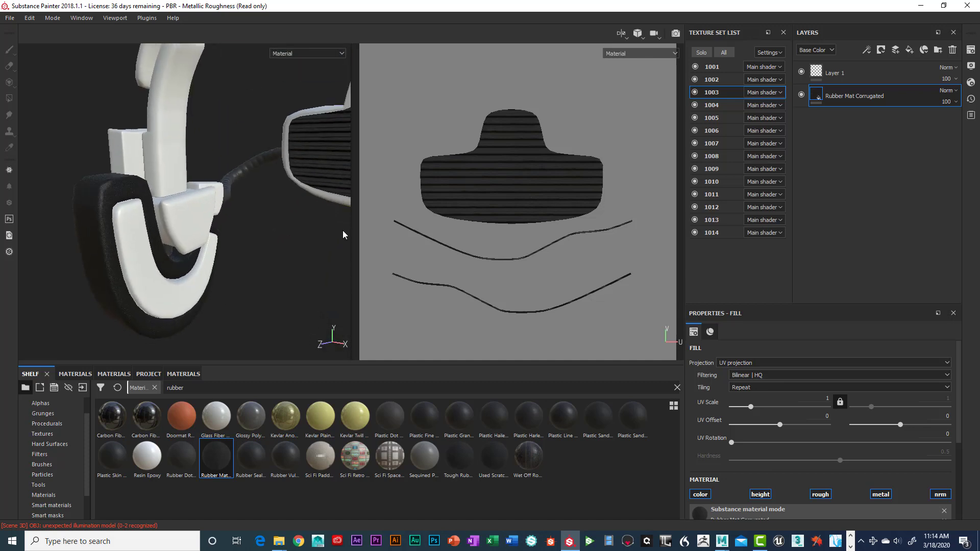
left_click(708, 106)
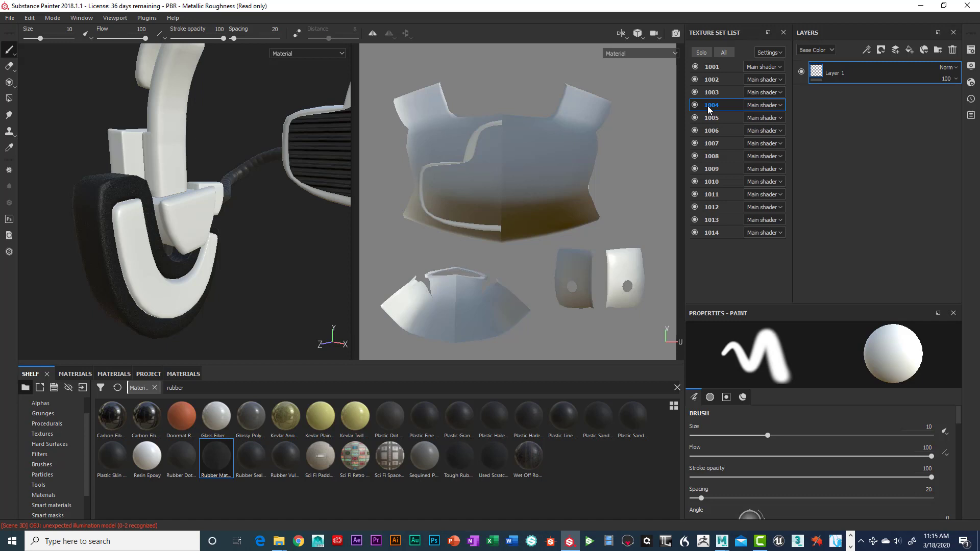
left_click(712, 118)
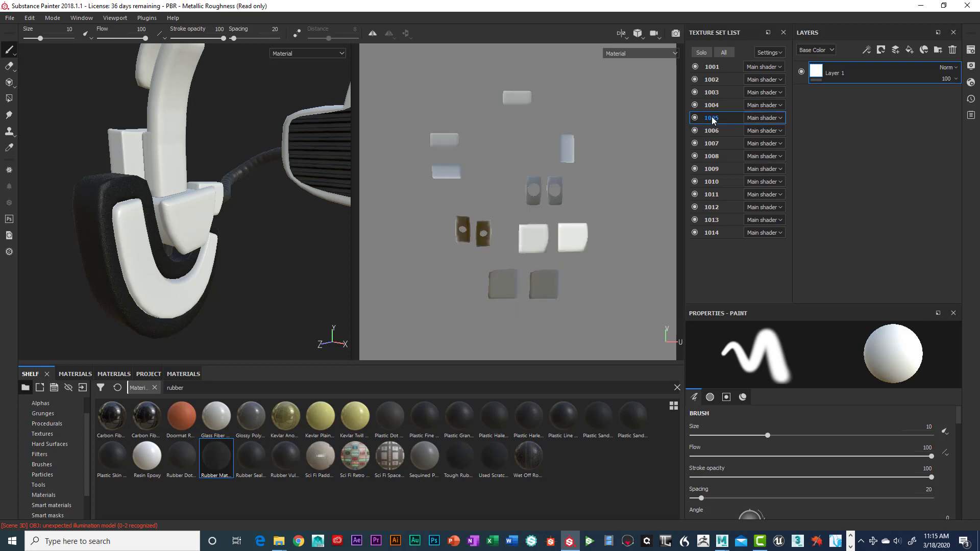
left_click(712, 130)
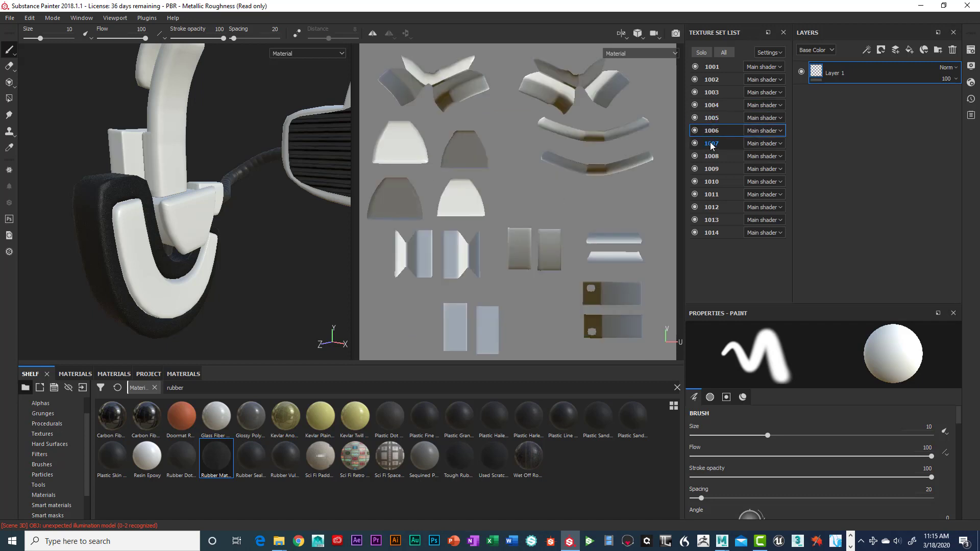
left_click(711, 144)
left_click(716, 157)
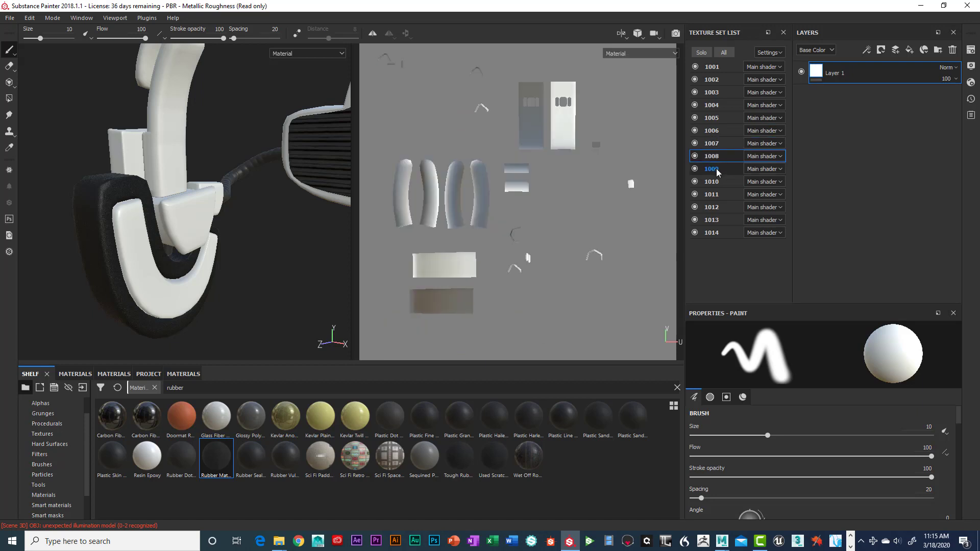
left_click(715, 168)
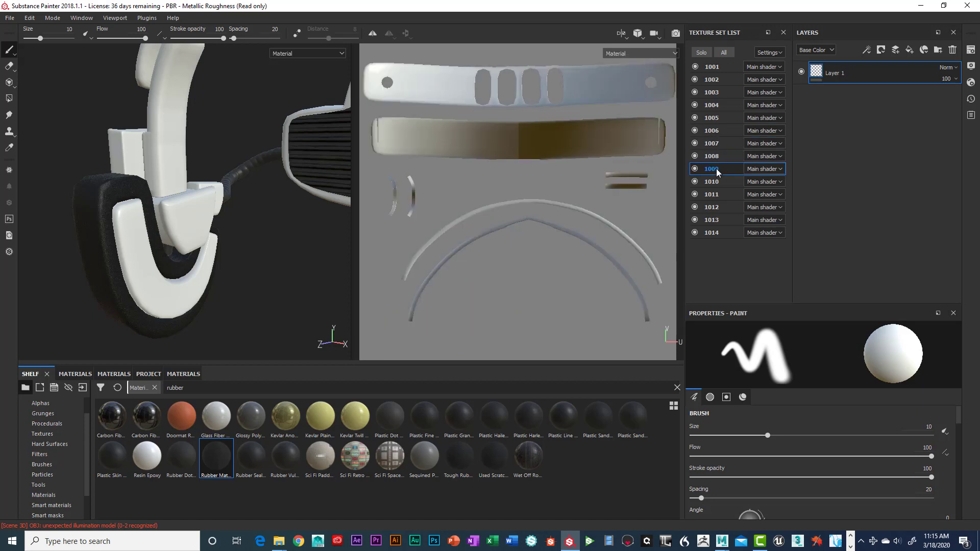
left_click(715, 155)
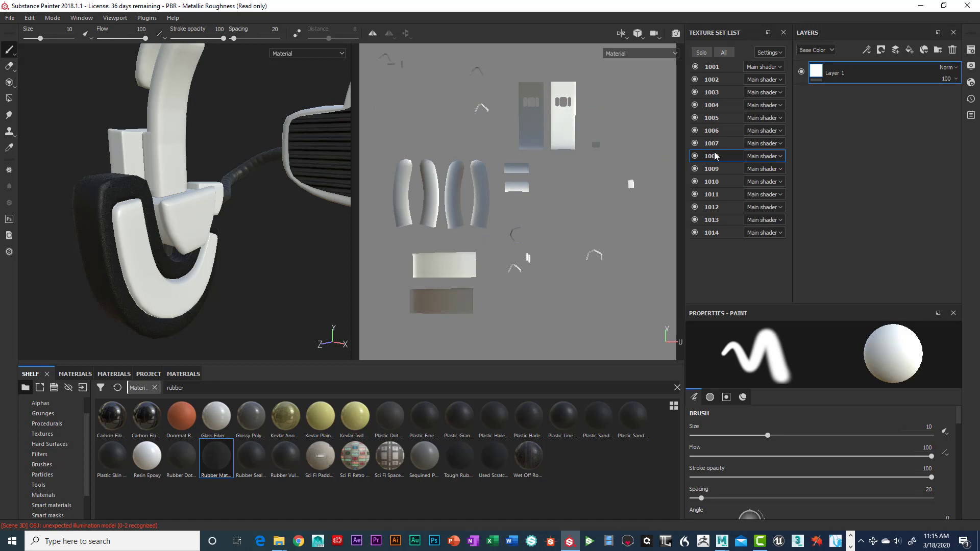
left_click(715, 170)
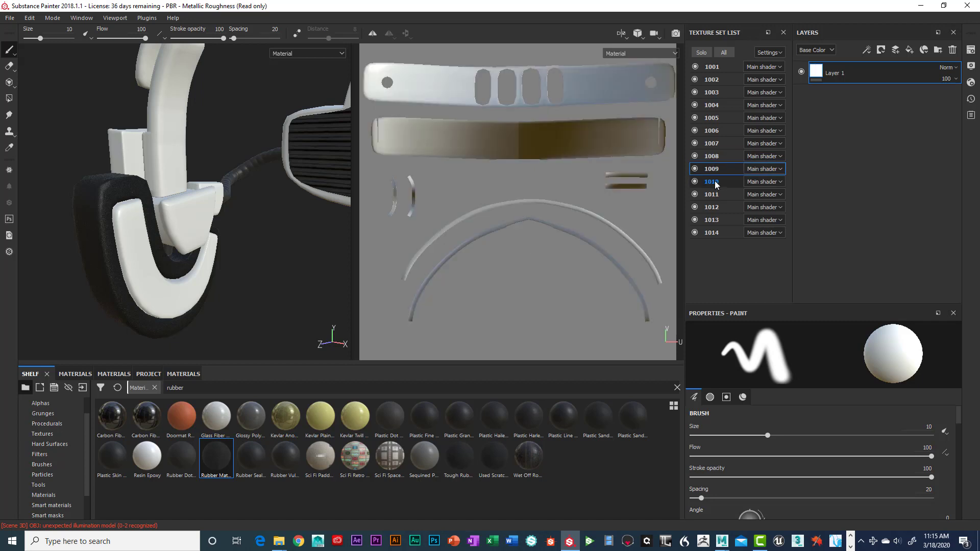
left_click(715, 182)
left_click(715, 202)
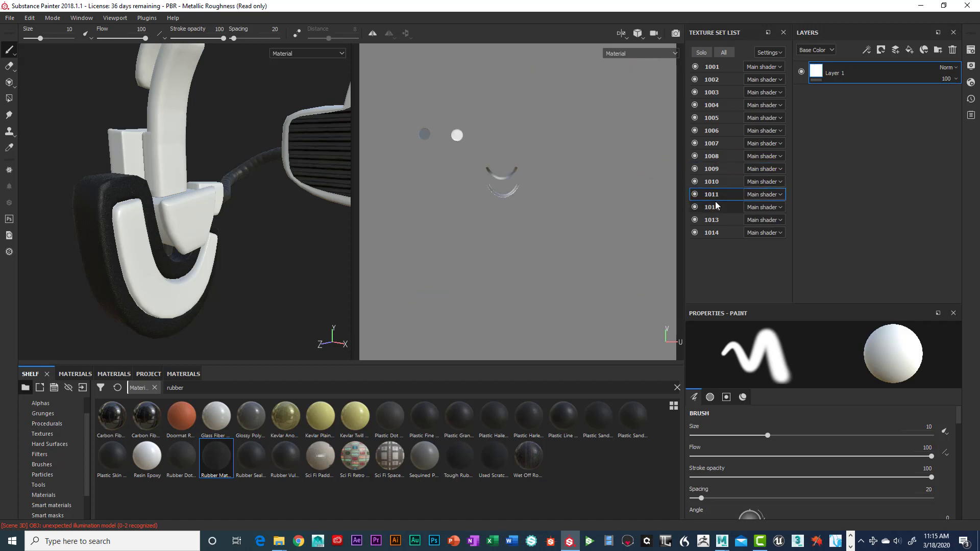
left_click(716, 209)
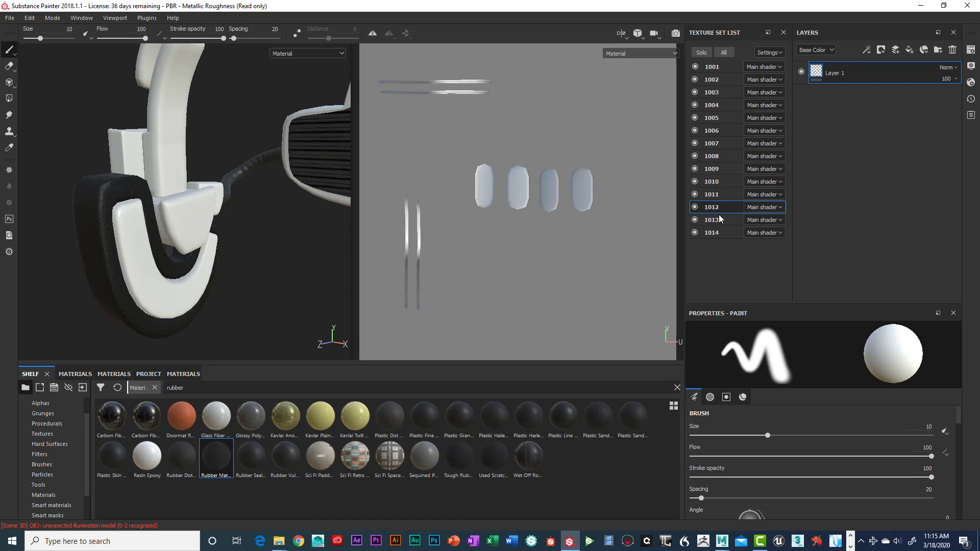
left_click(719, 220)
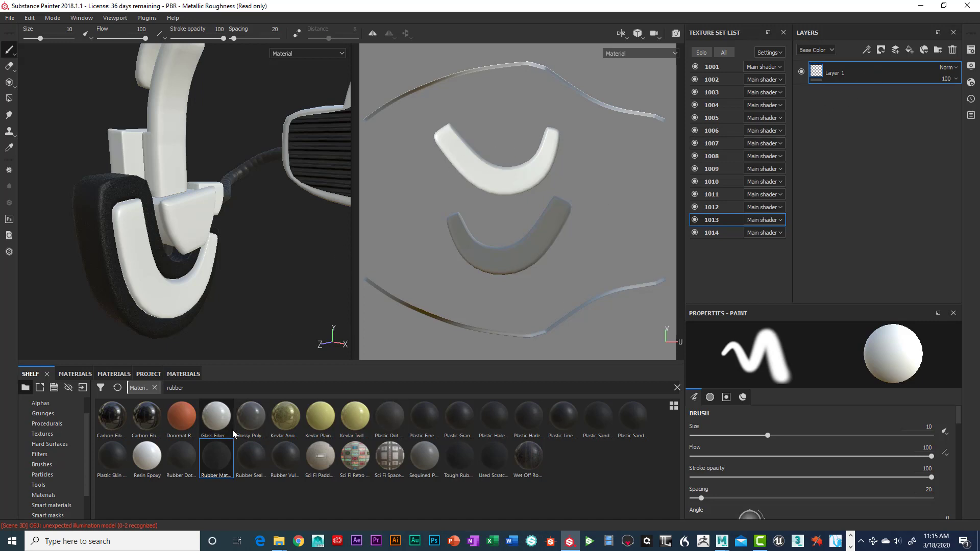
Try Rubber Mat Corrugated on texture set 1013, undo it, and add Rubber Dots Recessed Grain as a fill below Layer 1 instead.
left_click_drag(218, 462, 849, 106)
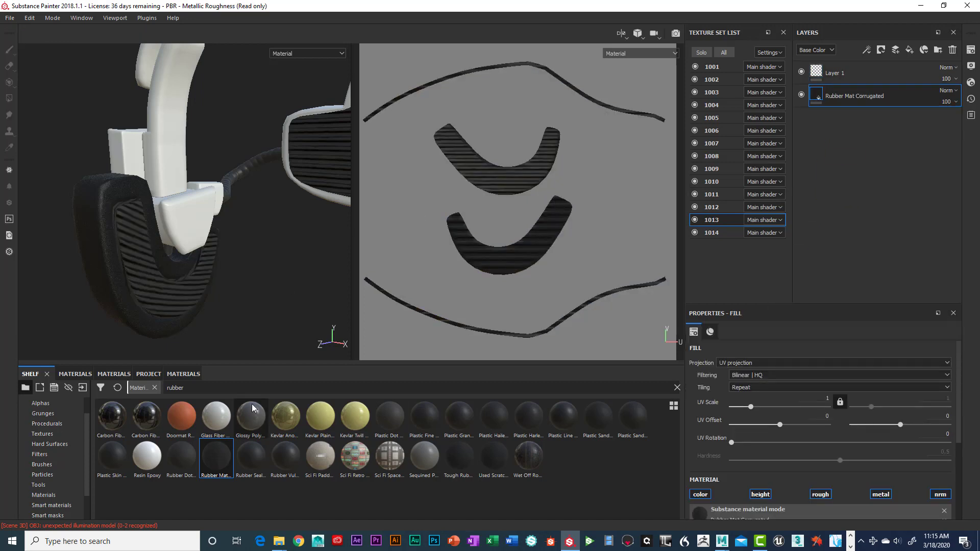
key("ctrl+z")
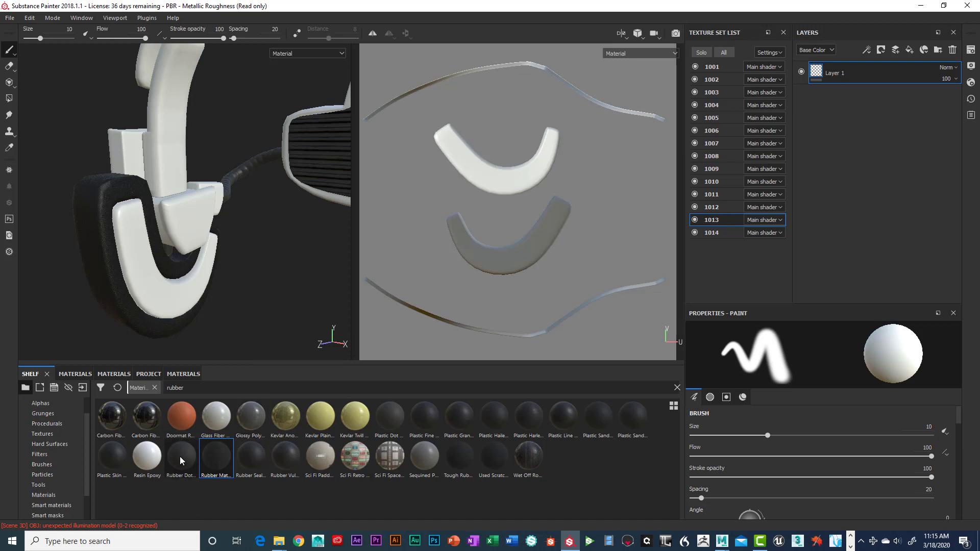
left_click_drag(180, 456, 852, 91)
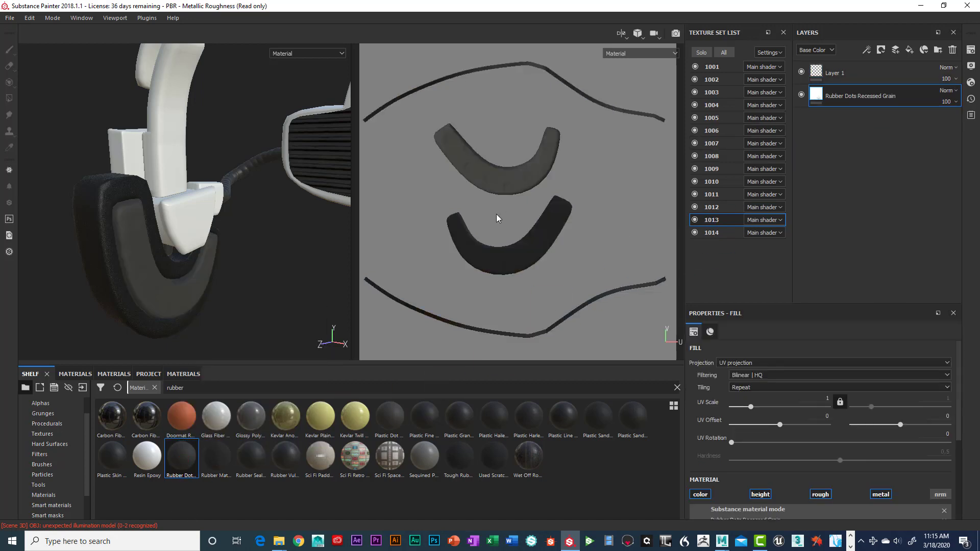
left_click_drag(267, 257, 271, 227, "alt")
scroll(221, 252, "up", 5)
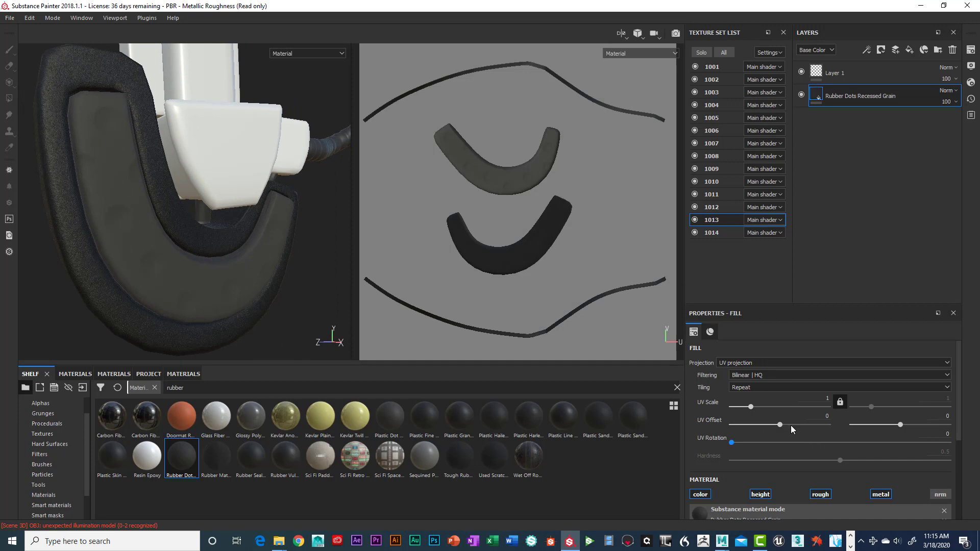
Set the UV scale of the Rubber Dots Recessed Grain fill to 8.47 and inspect the U-shaped pads from several sides.
left_click_drag(751, 408, 765, 408)
left_click_drag(257, 204, 267, 226, "alt")
scroll(265, 236, "up", 3)
scroll(266, 236, "down", 3)
scroll(265, 226, "up", 5)
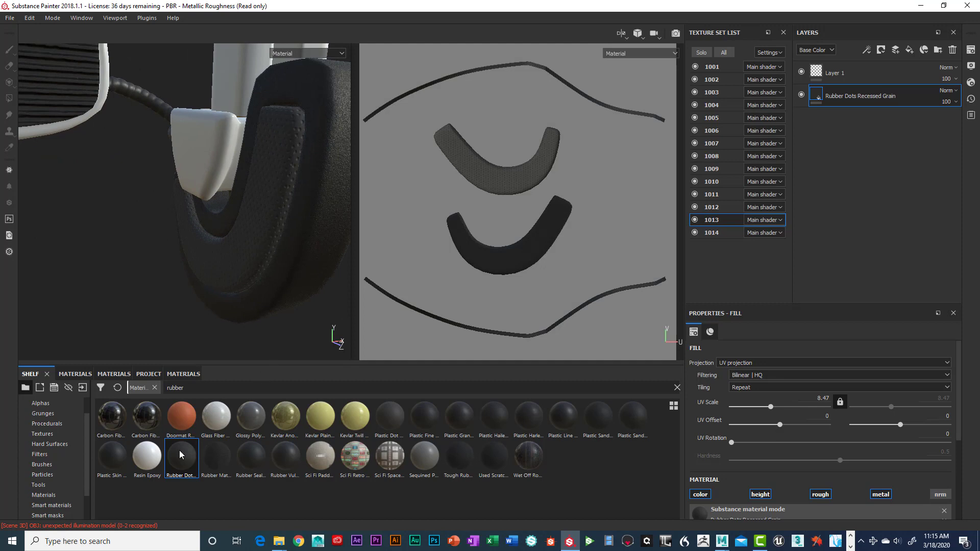
mouse_move(179, 451)
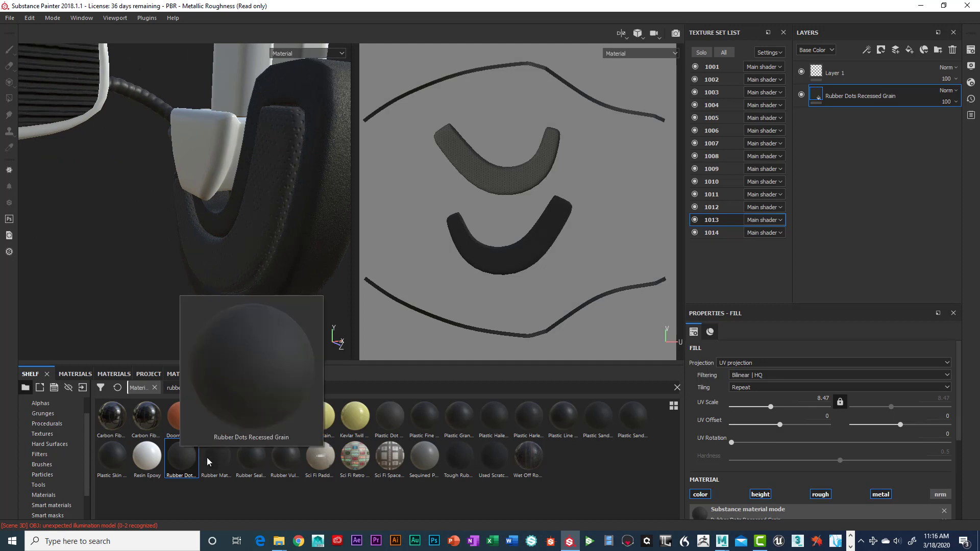
mouse_move(221, 458)
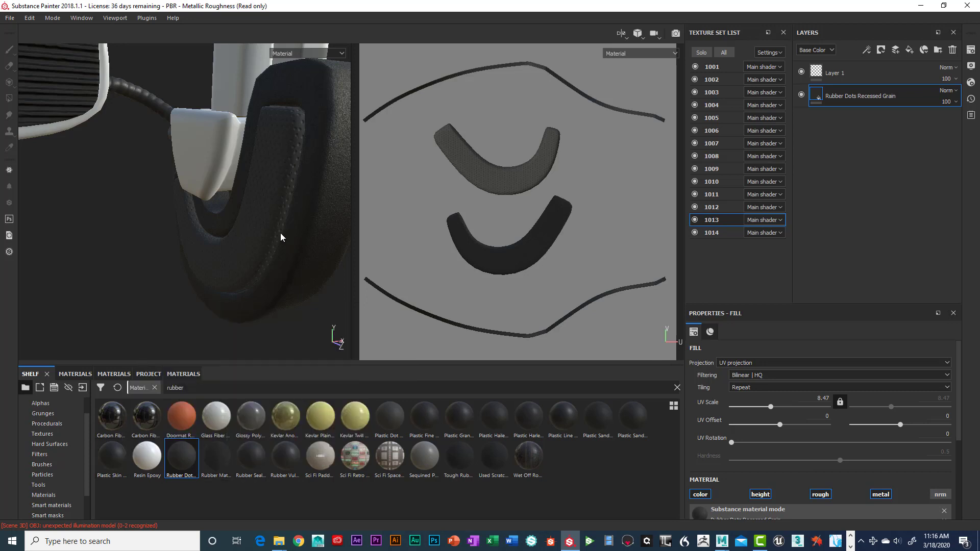
left_click_drag(284, 249, 213, 253, "alt")
scroll(213, 254, "down", 5)
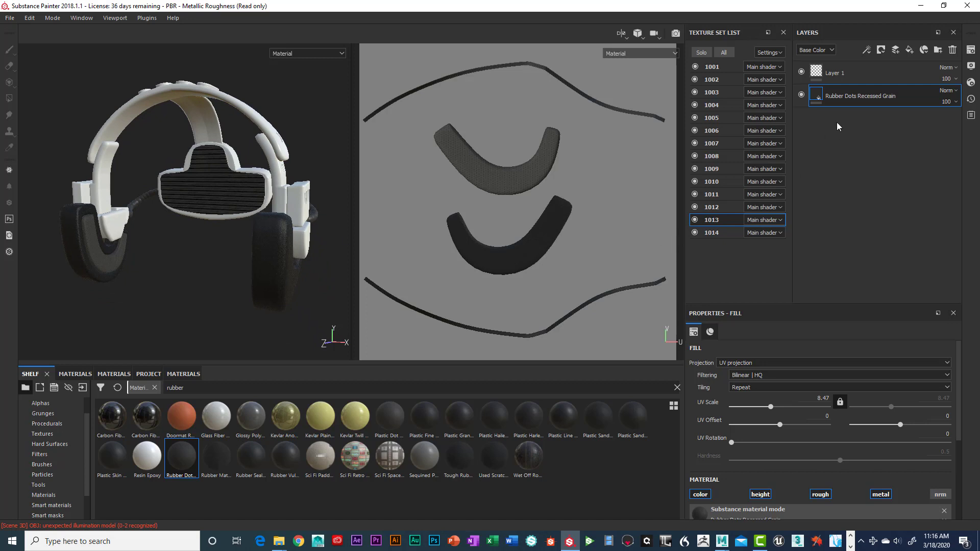
Check texture sets 1014 and 1010 for the headband and make 1009, which holds the long band pieces, the active set.
left_click(711, 233)
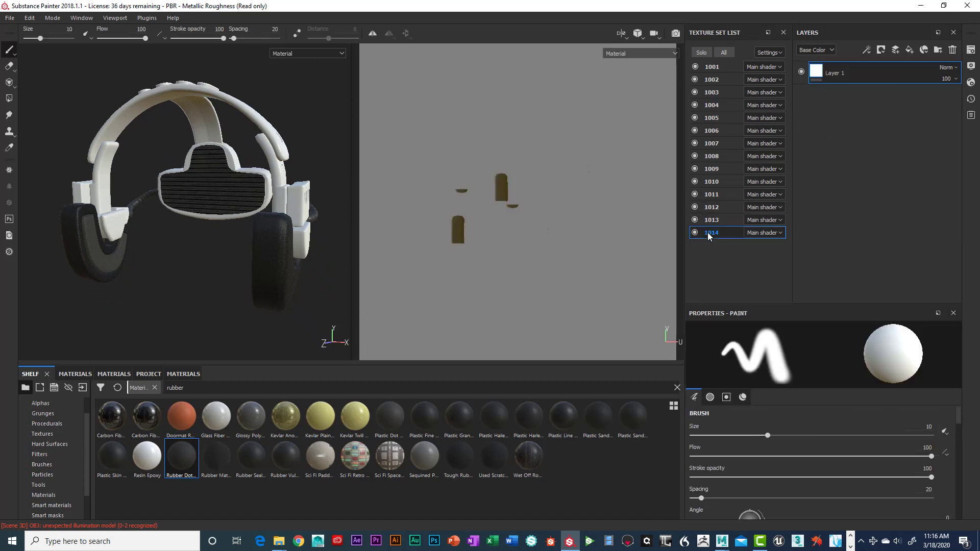
left_click_drag(266, 216, 346, 196, "alt")
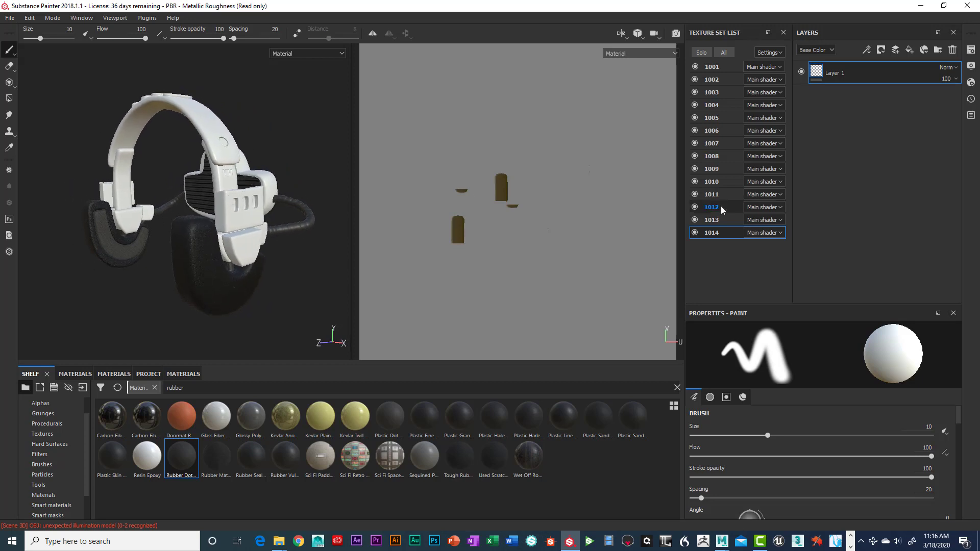
left_click(712, 182)
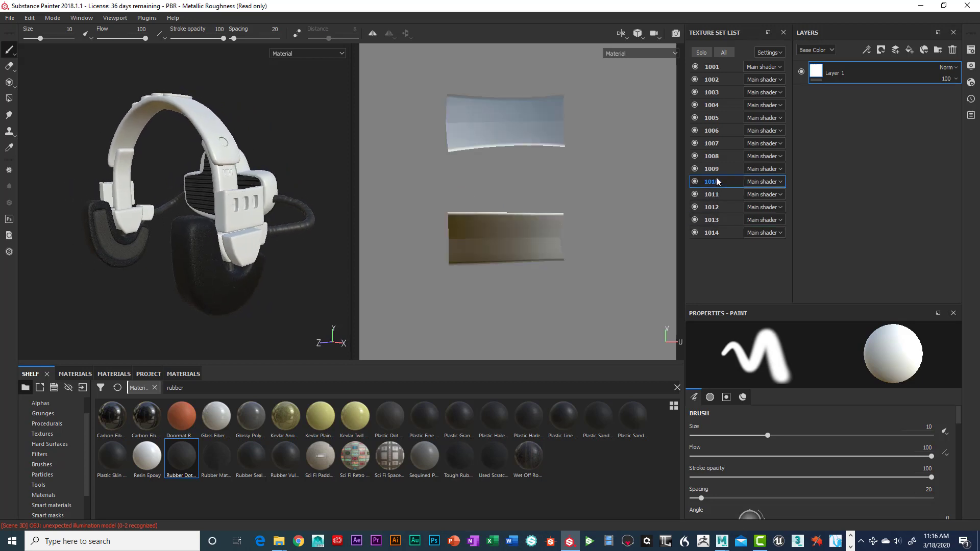
left_click(713, 169)
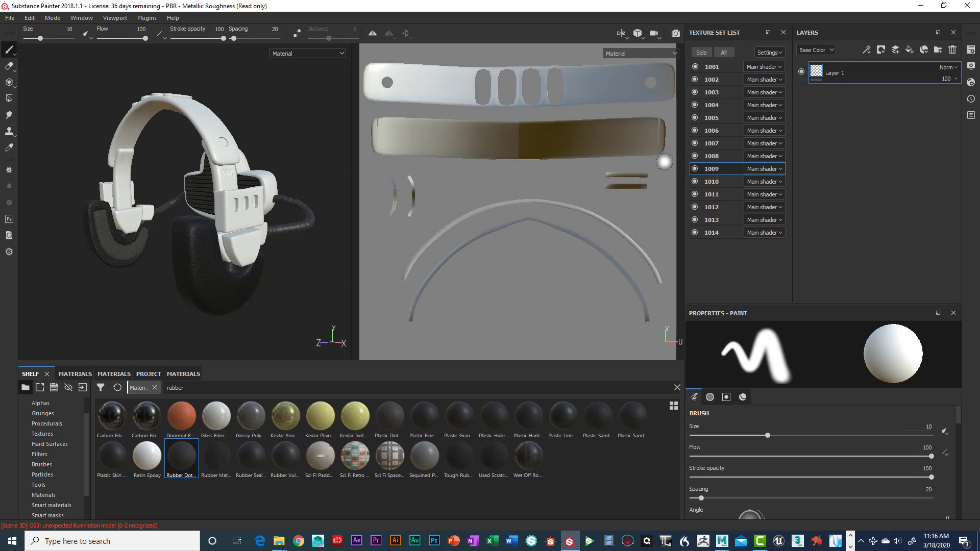
mouse_move(237, 179)
left_mouse_down("alt")
mouse_move(215, 181)
mouse_move(278, 202)
mouse_move(250, 201)
left_mouse_up("alt")
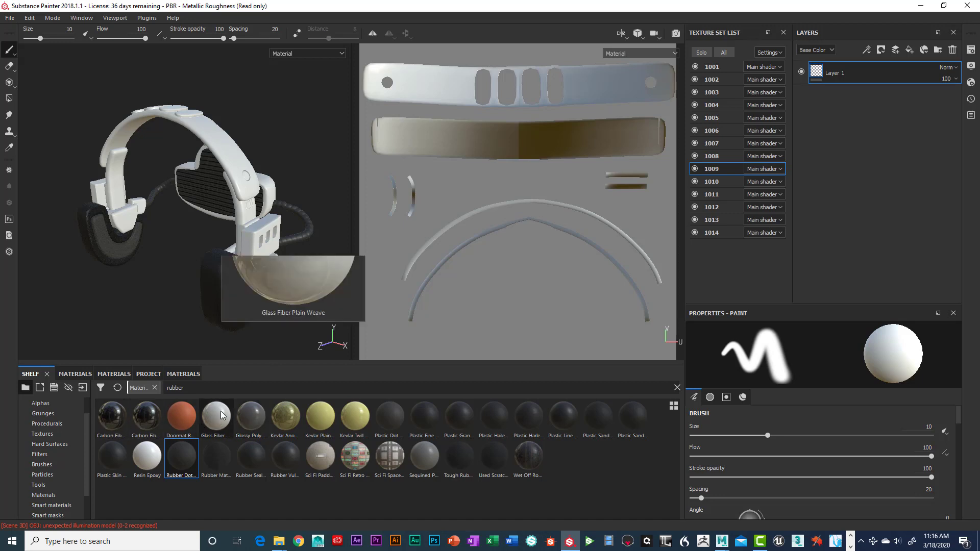
Add Carbon Fiber Plain Weave as a fill below Layer 1 in texture set 1009, covering the headband.
mouse_move(256, 420)
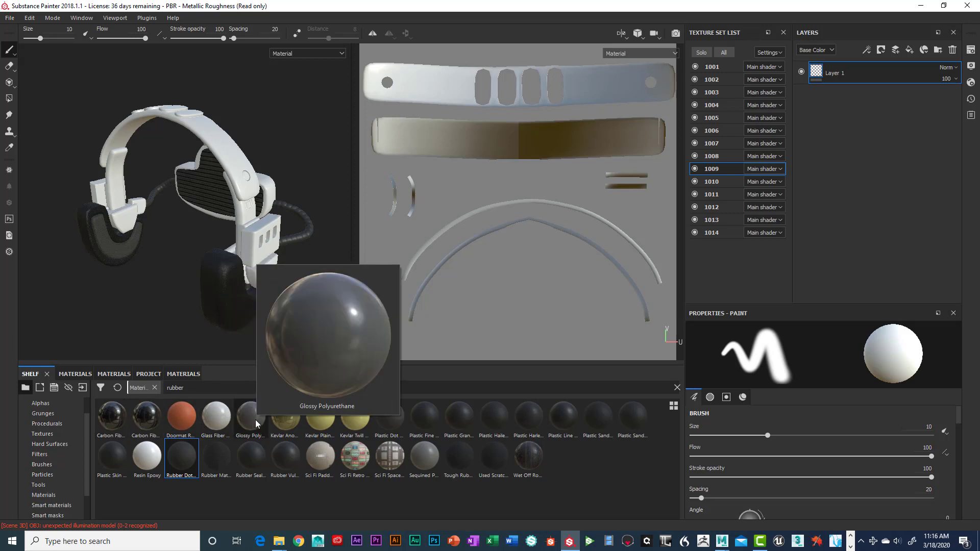
mouse_move(295, 421)
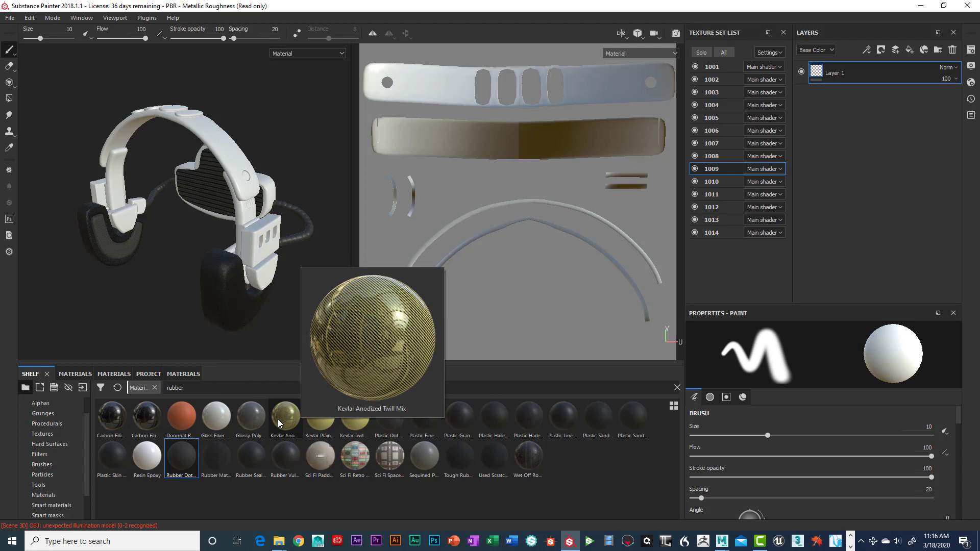
mouse_move(146, 421)
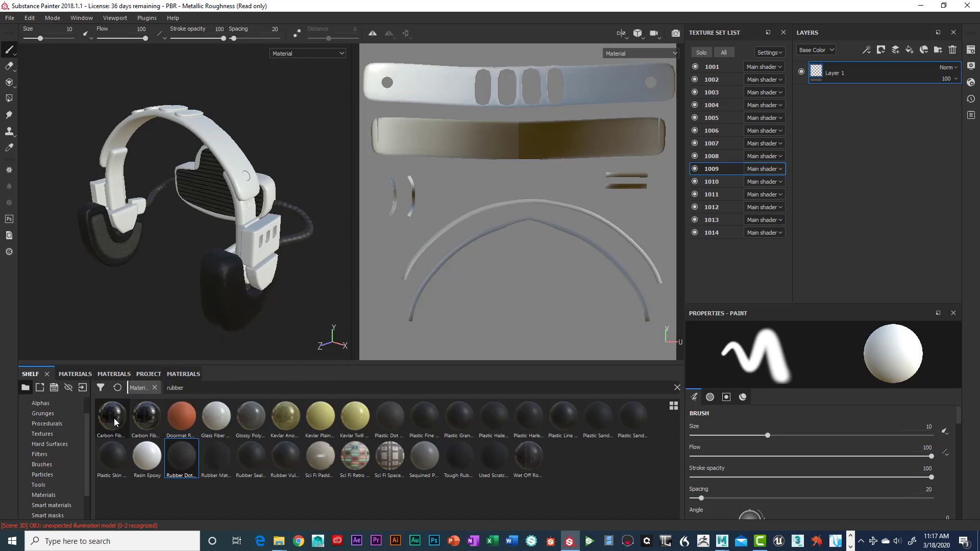
left_click_drag(114, 421, 883, 115)
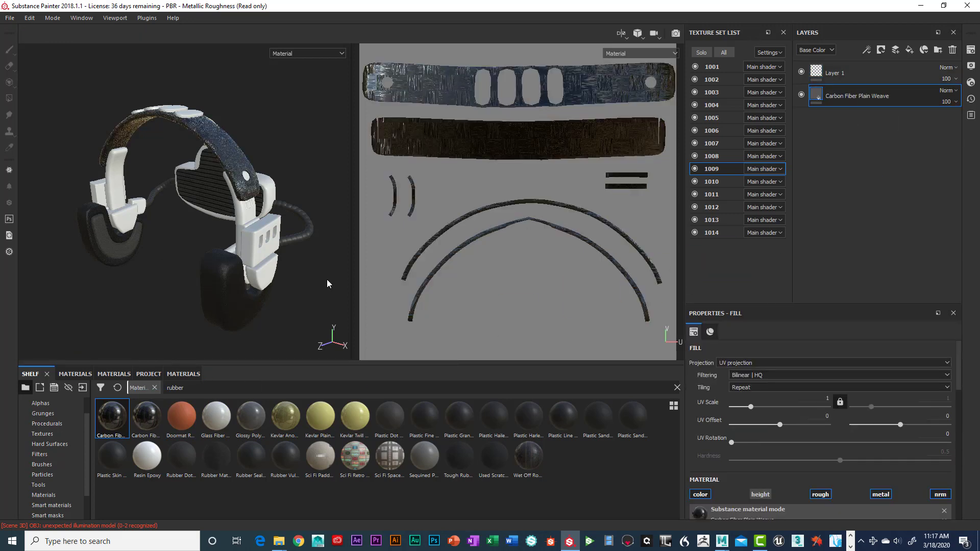
left_click_drag(305, 252, 218, 300, "alt")
scroll(296, 256, "up", 5)
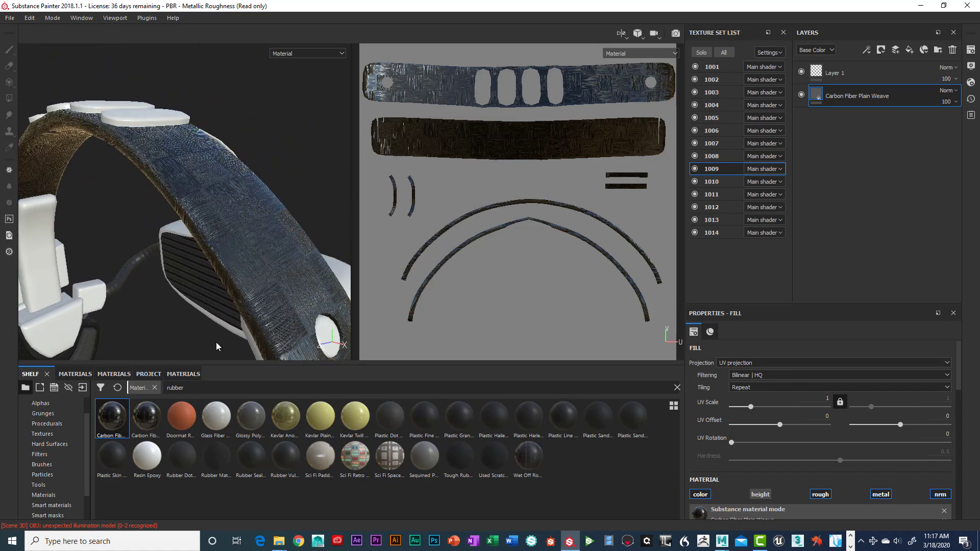
Compare the other carbon fiber weave with Carbon Fiber Plain Weave on the headband fill, ending on Plain Weave.
left_click(149, 421)
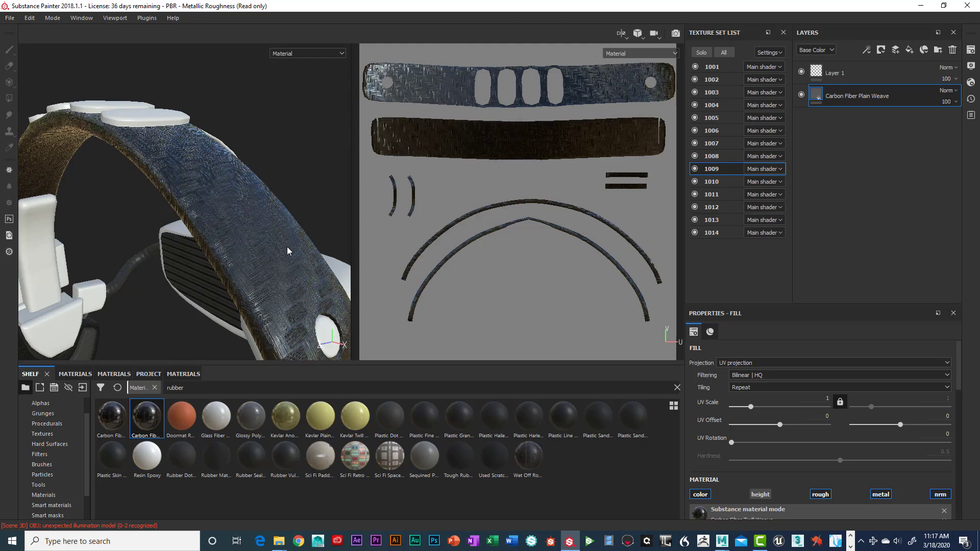
left_click_drag(288, 250, 228, 253, "alt")
left_click(118, 420)
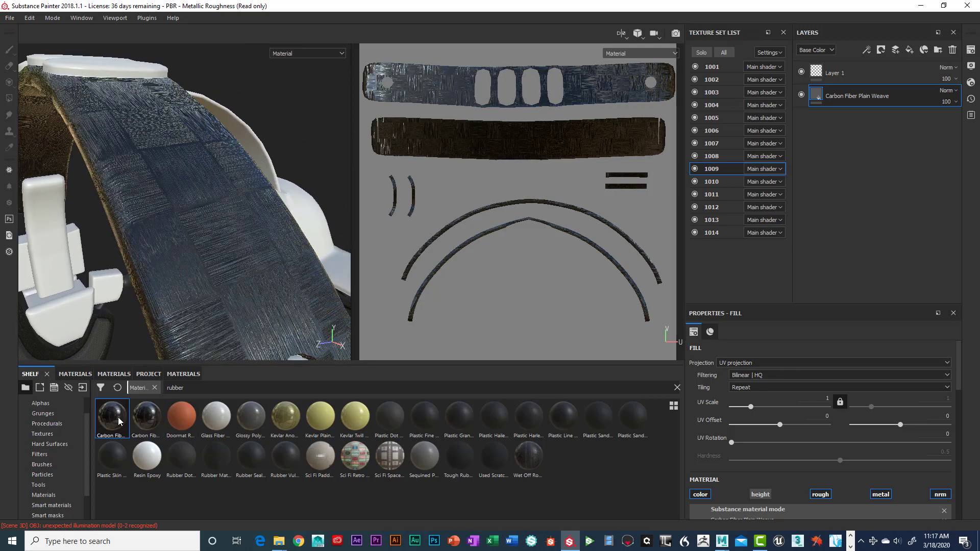
left_click(148, 418)
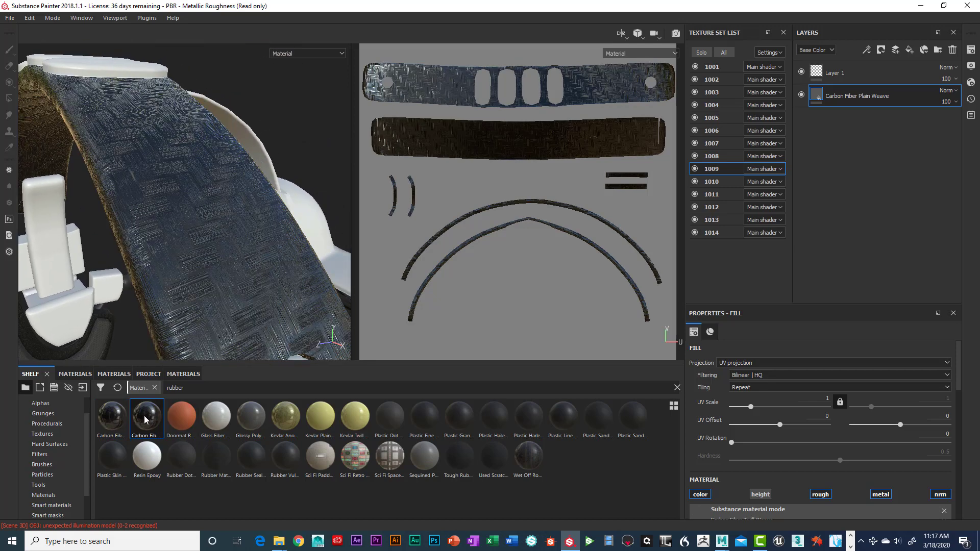
left_click_drag(275, 257, 239, 232, "alt")
right_click_drag(238, 232, 277, 271, "alt")
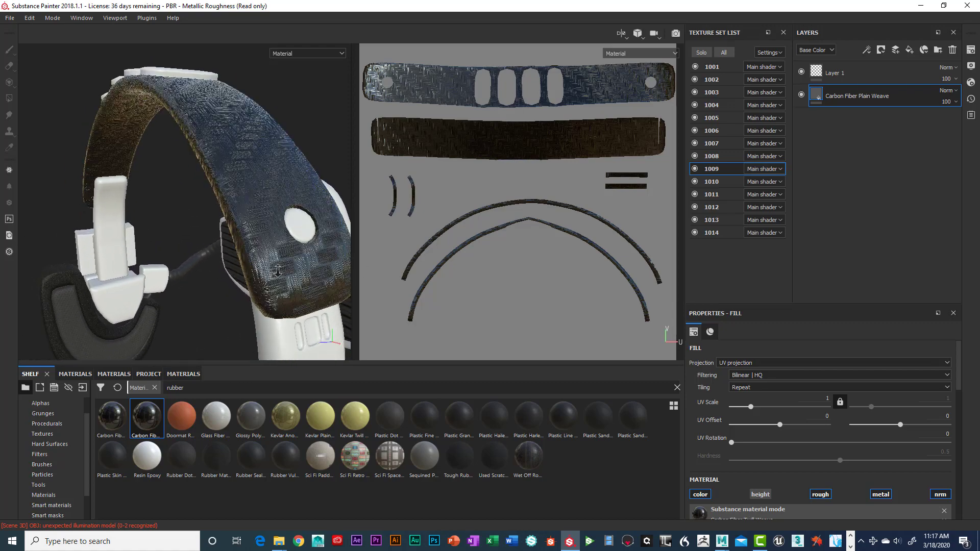
left_click(114, 417)
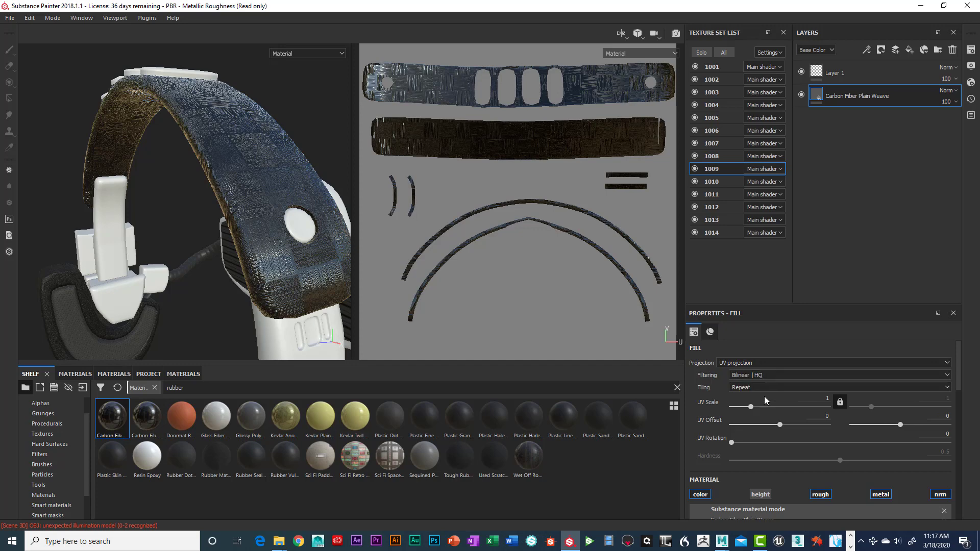
Try a UV scale of 5.8 on the Carbon Fiber Plain Weave fill, inspect the headband, and raise the scale to 8.47.
left_click_drag(752, 405, 765, 403)
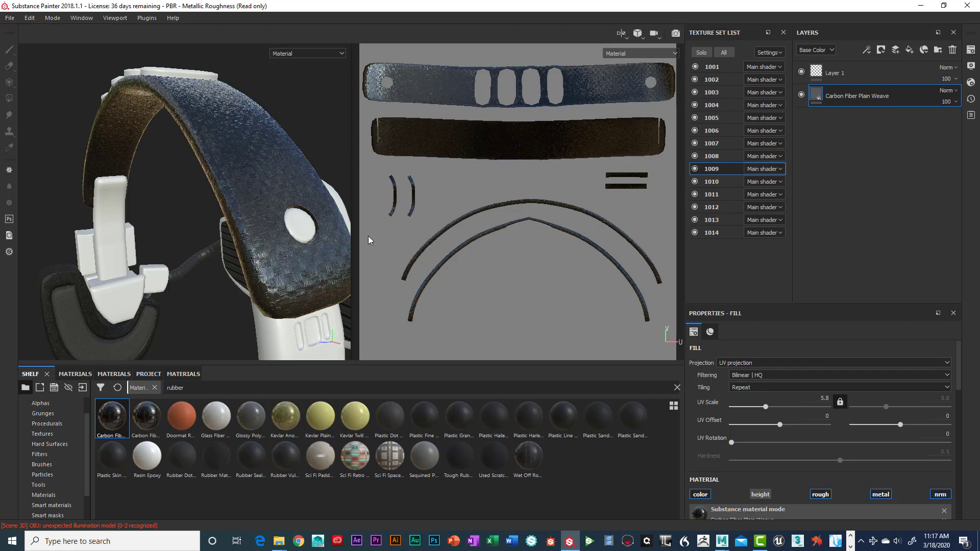
left_click_drag(307, 245, 236, 275, "alt")
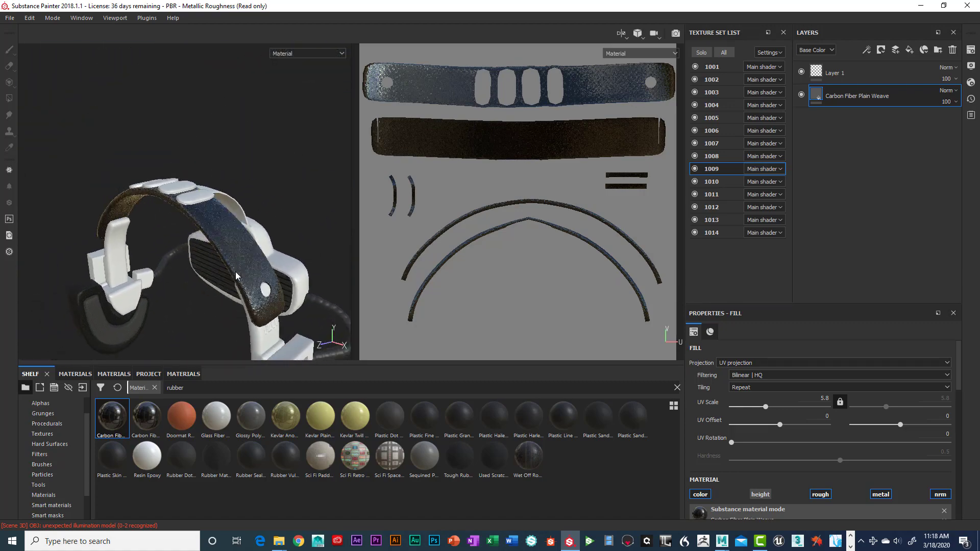
right_click_drag(236, 276, 275, 258, "alt")
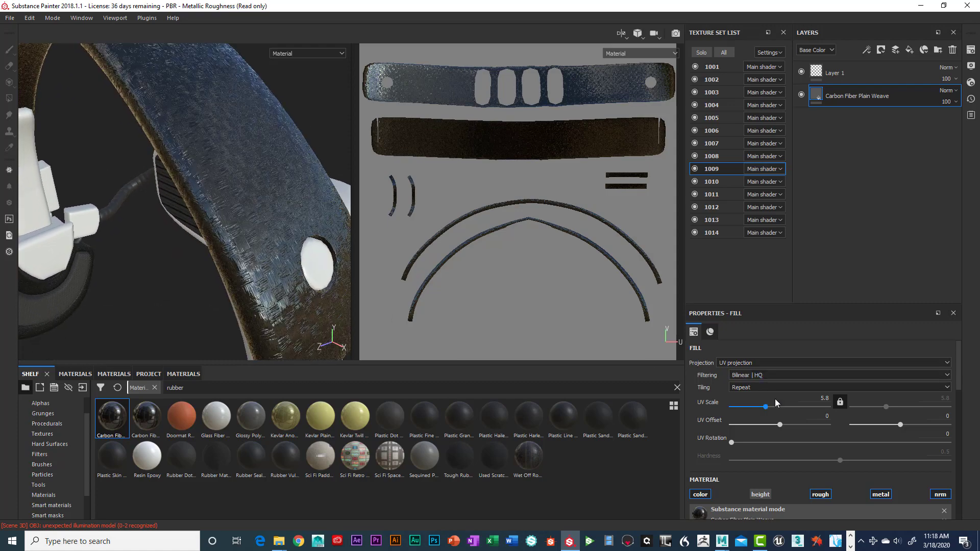
left_click_drag(766, 409, 770, 409)
Examine the carbon fiber weave on the headband up close and from several angles against the rest of the headset.
right_click_drag(214, 240, 204, 232, "alt")
mouse_move(204, 232)
left_mouse_down("alt")
mouse_move(195, 232)
mouse_move(202, 217)
mouse_move(283, 200)
mouse_move(214, 202)
mouse_move(201, 232)
left_mouse_up("alt")
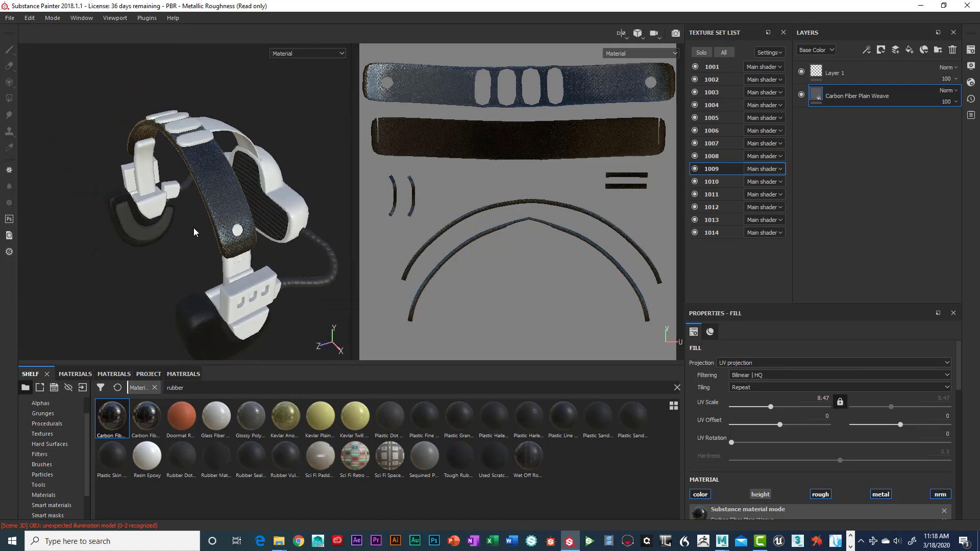
scroll(194, 234, "up", 5)
scroll(203, 221, "down", 5)
middle_click_drag(201, 232, 221, 237, "alt")
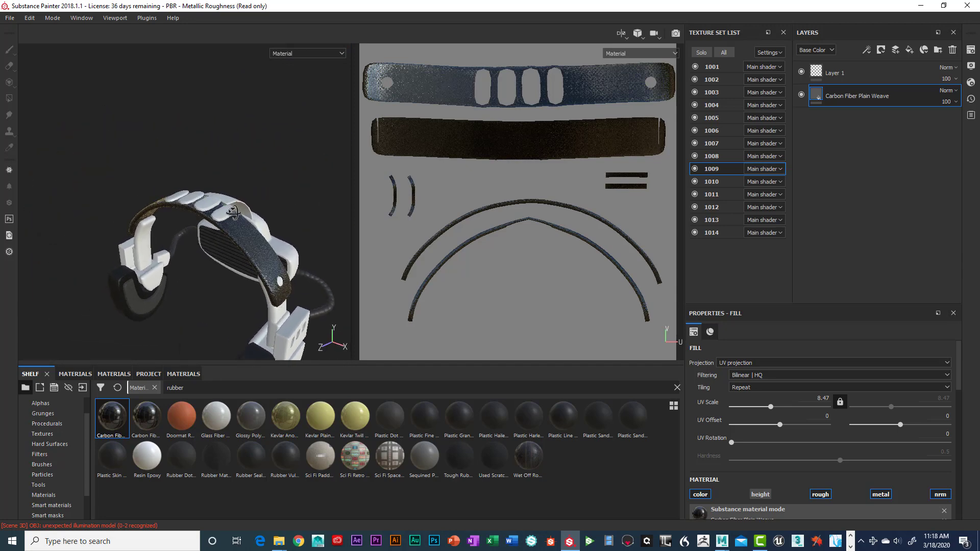
left_click_drag(233, 212, 228, 219, "alt")
right_click_drag(247, 229, 226, 245, "alt")
middle_click_drag(227, 244, 219, 249, "alt")
left_click_drag(244, 258, 185, 196, "alt")
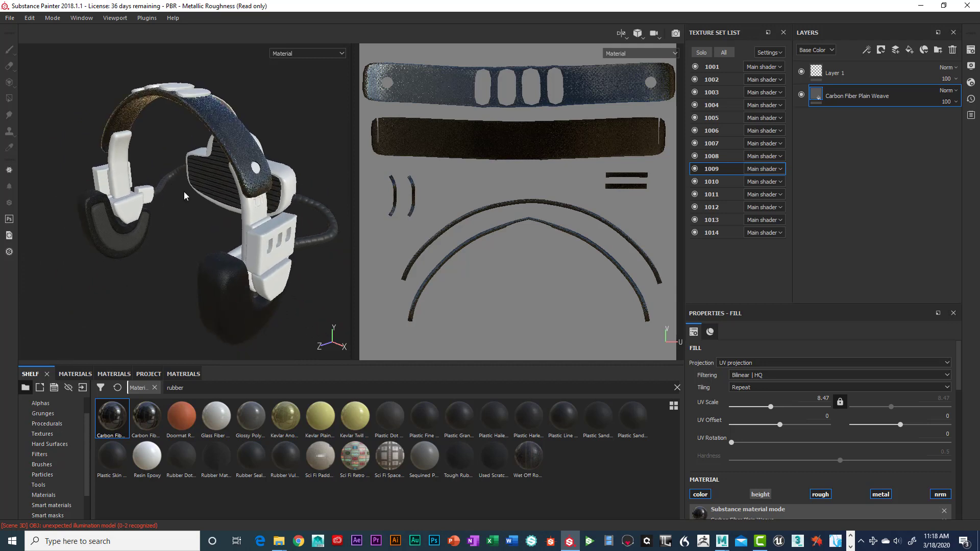